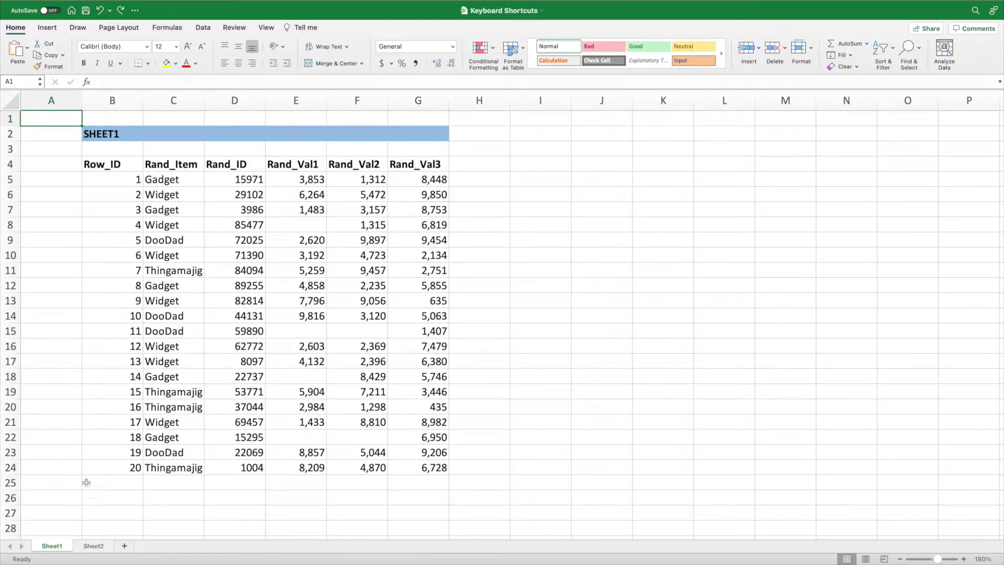
Switch to Sheet2 and back, then clear and restore the SHEET1 title in B2.
click(111, 546)
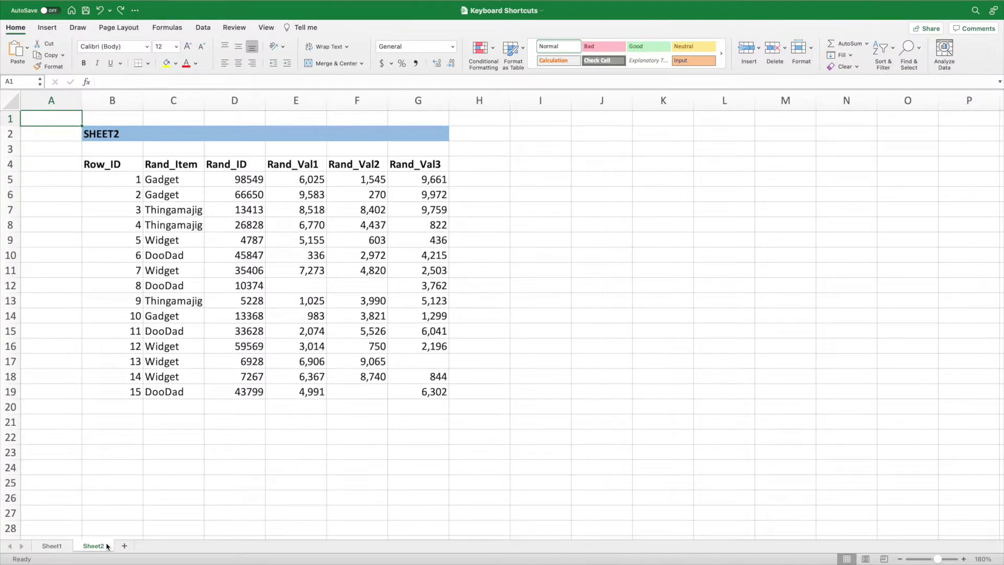
click(62, 546)
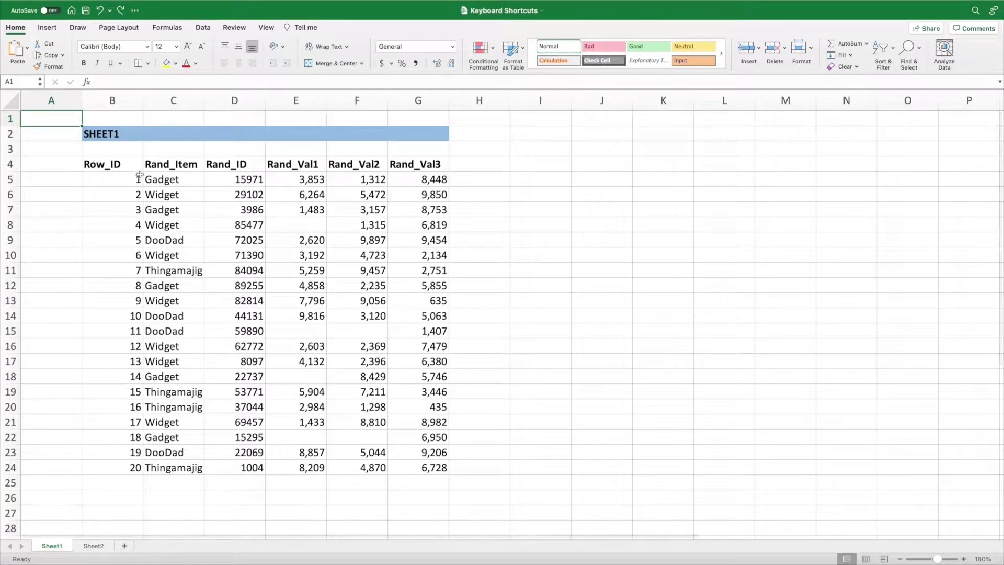
click(132, 134)
key(Delete)
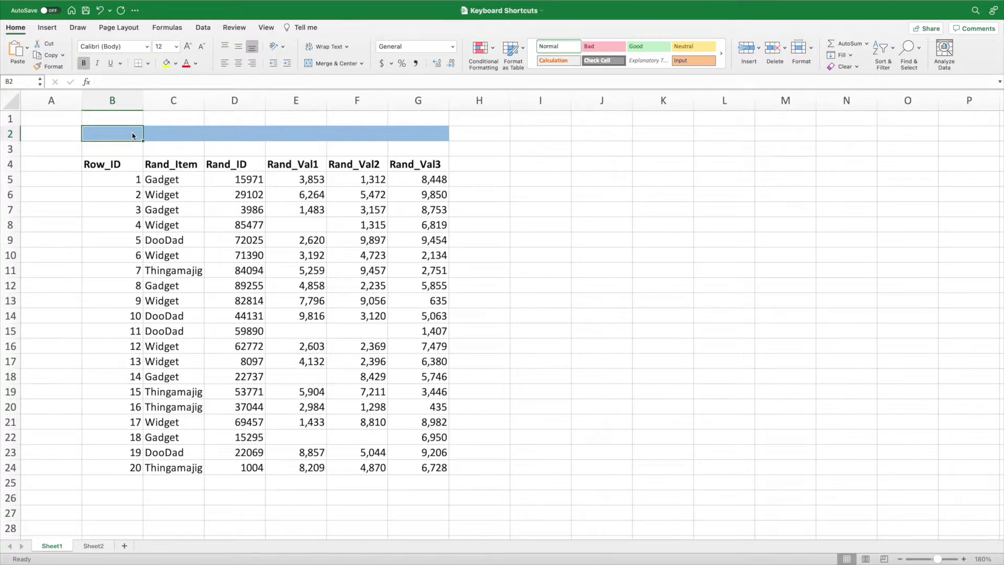
key(ctrl+z)
Delete E16 shifting cells left, undo, then delete it shifting cells up and undo.
click(280, 345)
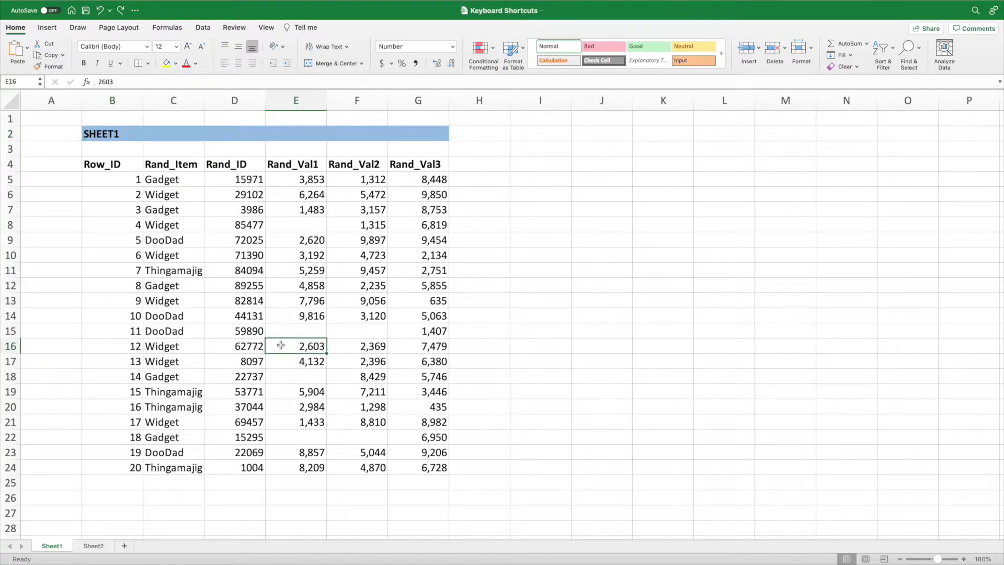
key(super+minus)
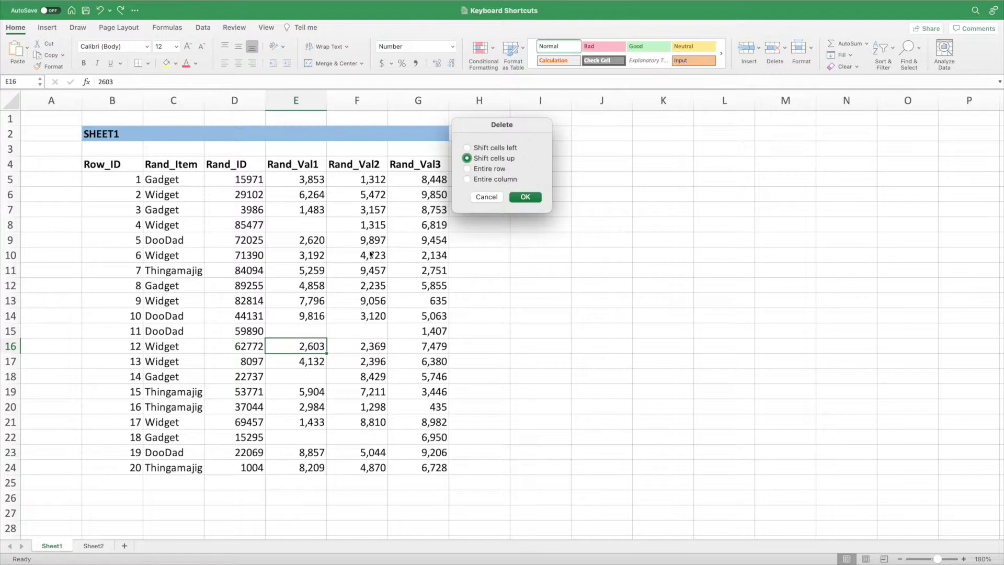
click(466, 148)
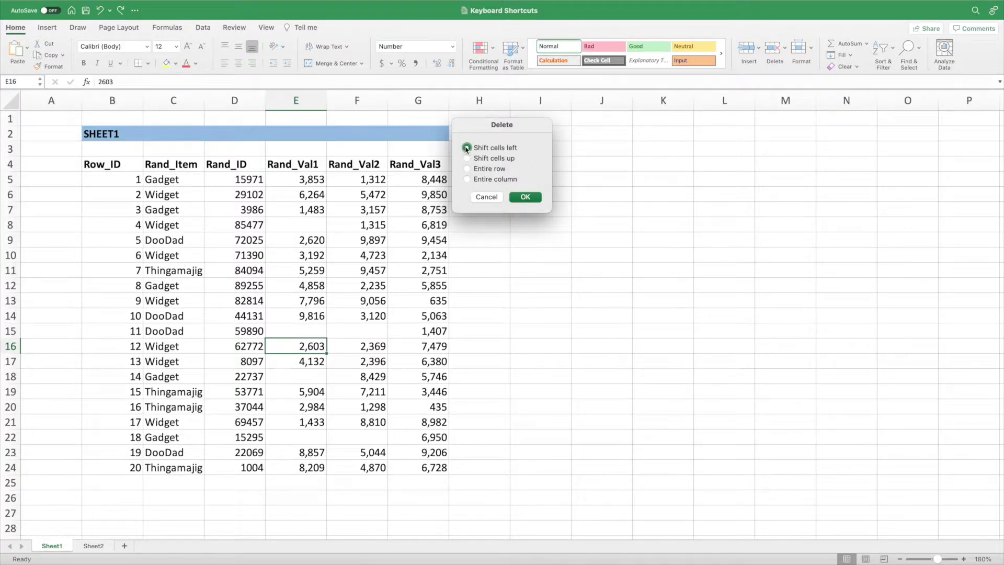
click(525, 197)
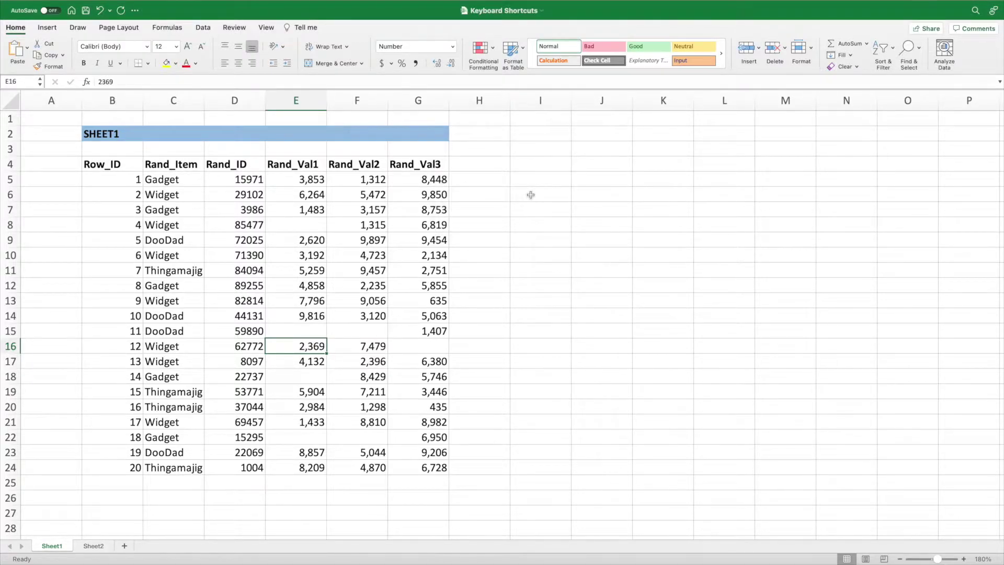
key(super+z)
key(super+minus)
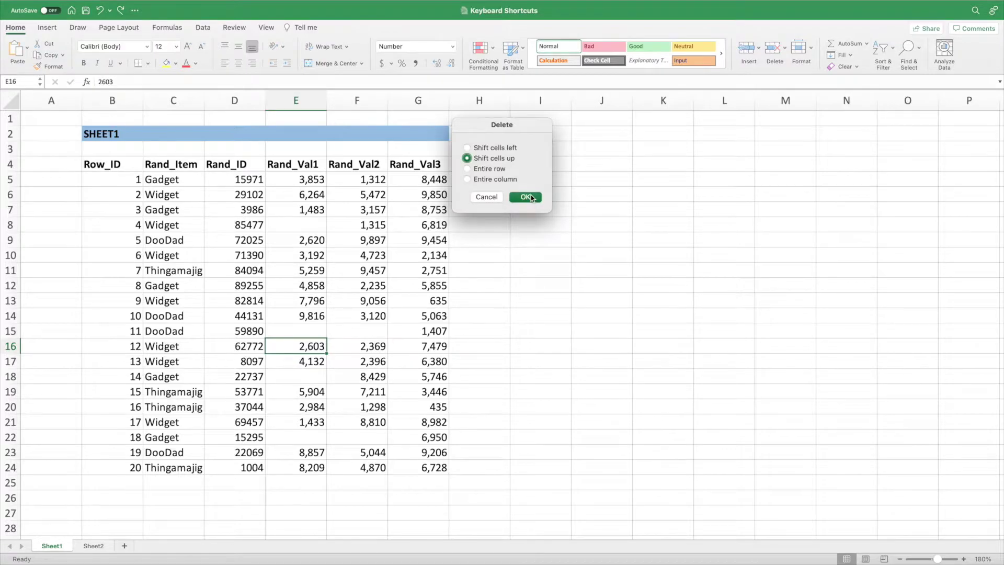
click(526, 196)
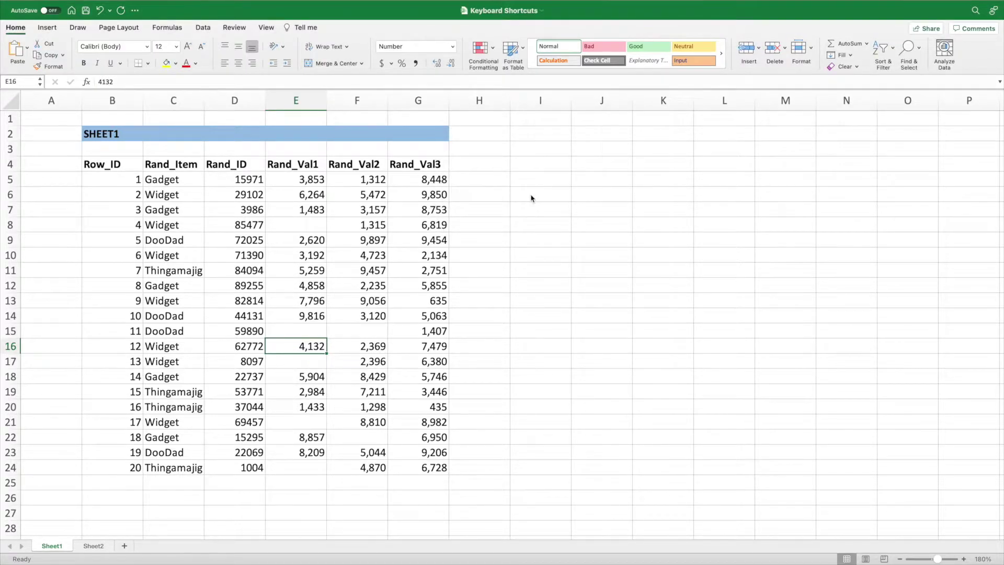
key(super+z)
Delete entire row 16, undo, then delete the Rand_Val1 column and undo.
key(super+minus)
click(502, 171)
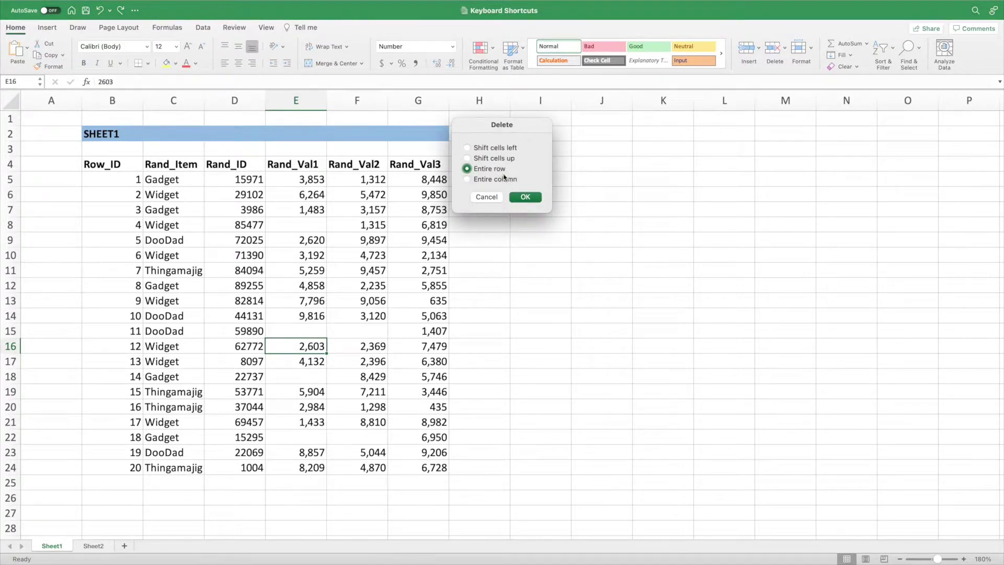
click(525, 197)
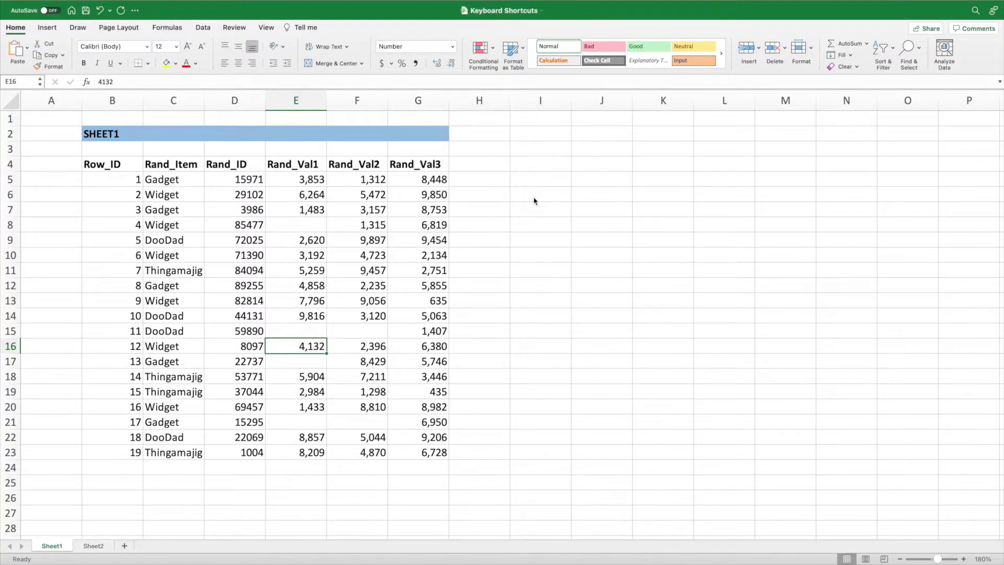
key(super+z)
key(super+minus)
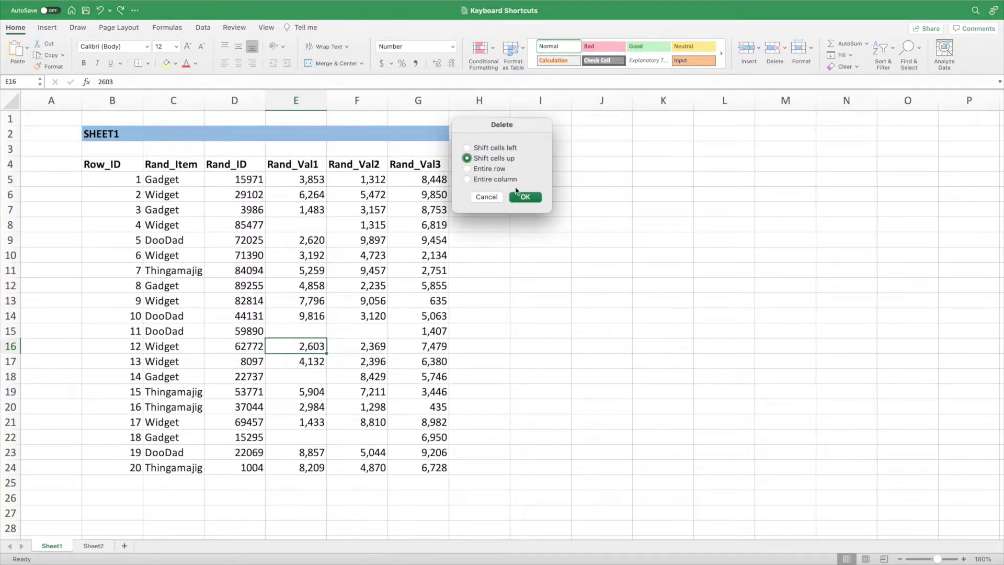
click(510, 181)
click(524, 198)
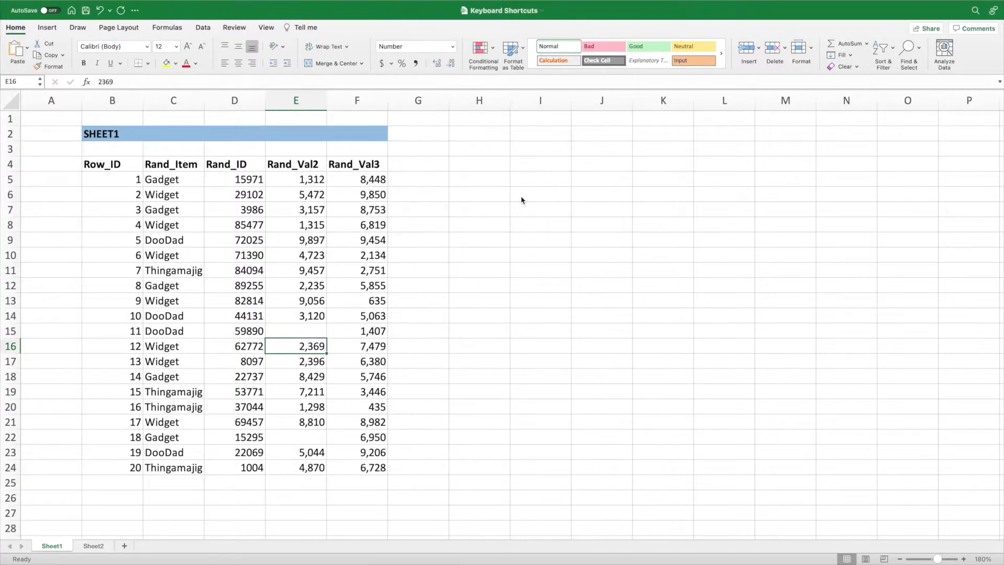
key(super+z)
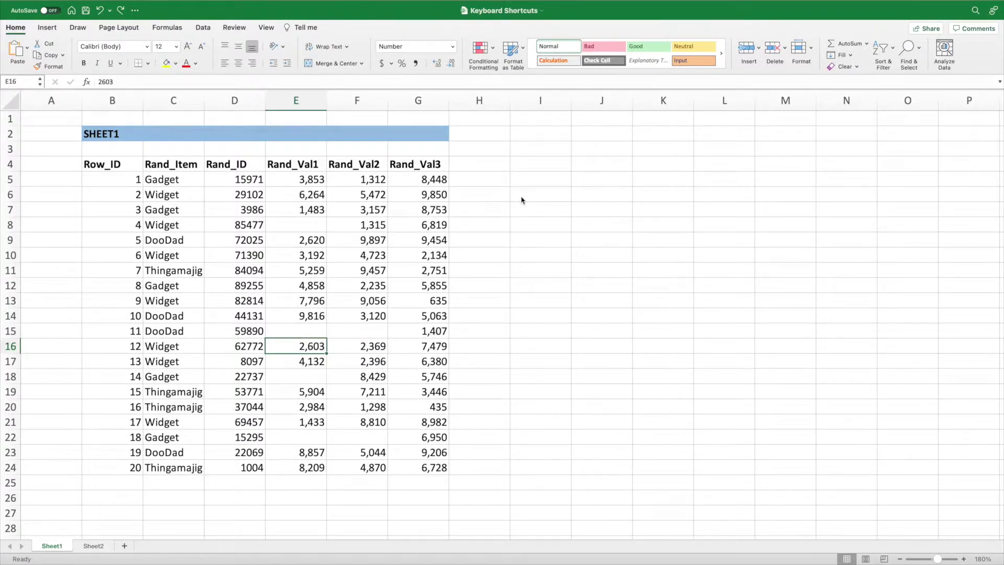
Cancel deleting D16:E16, then select row 16 and delete it from the report.
drag(217, 349, 337, 349)
key(super+minus)
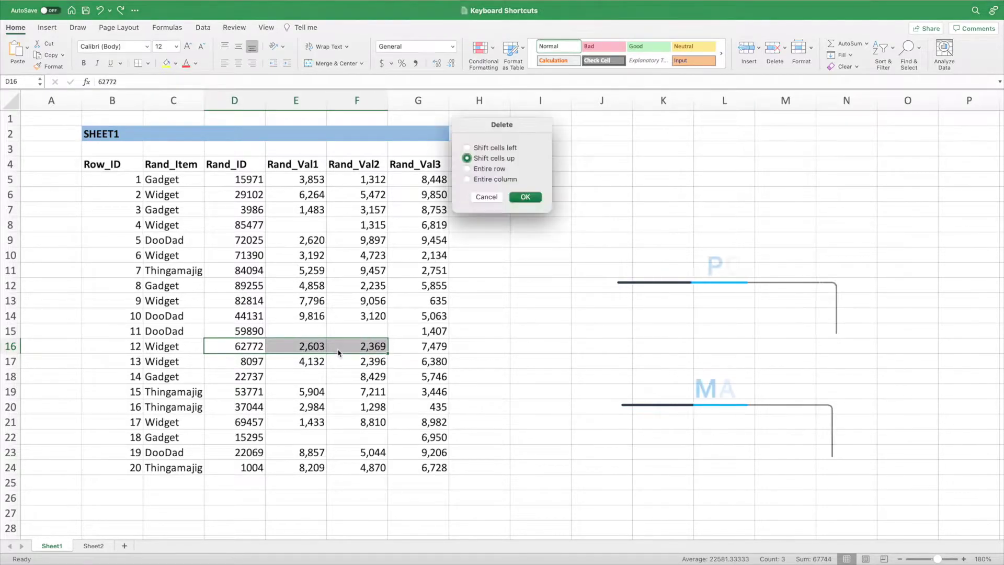
click(485, 196)
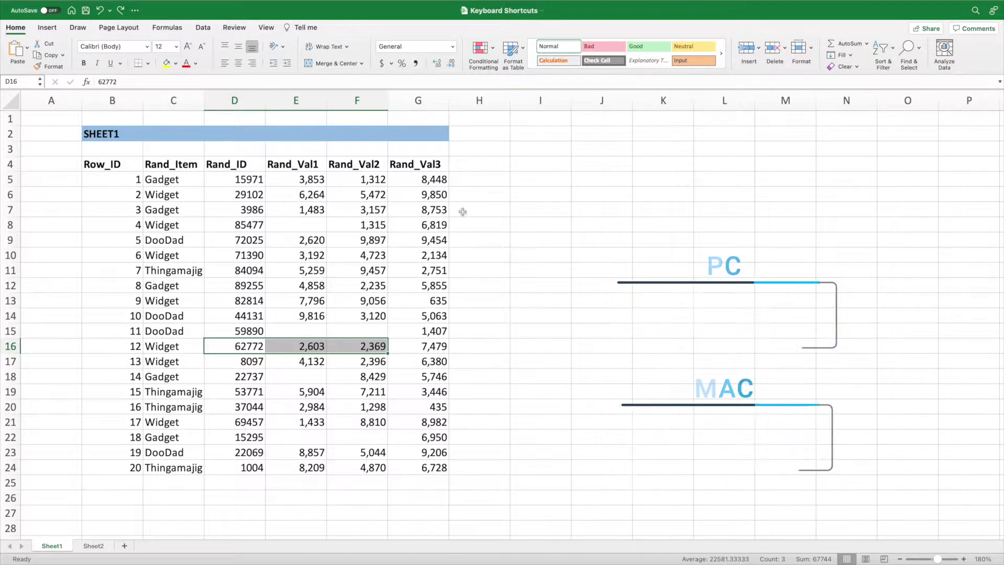
click(13, 346)
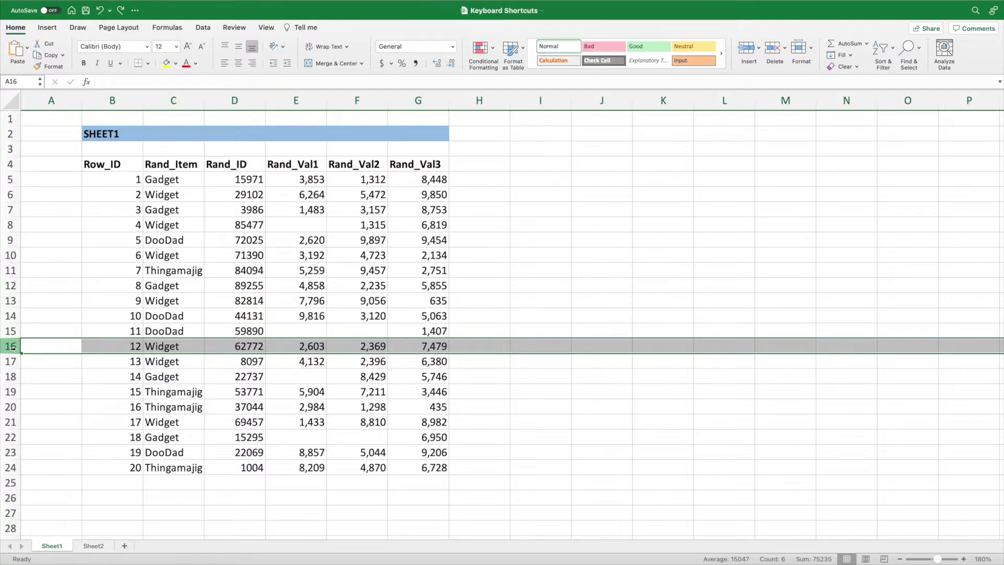
key(super+minus)
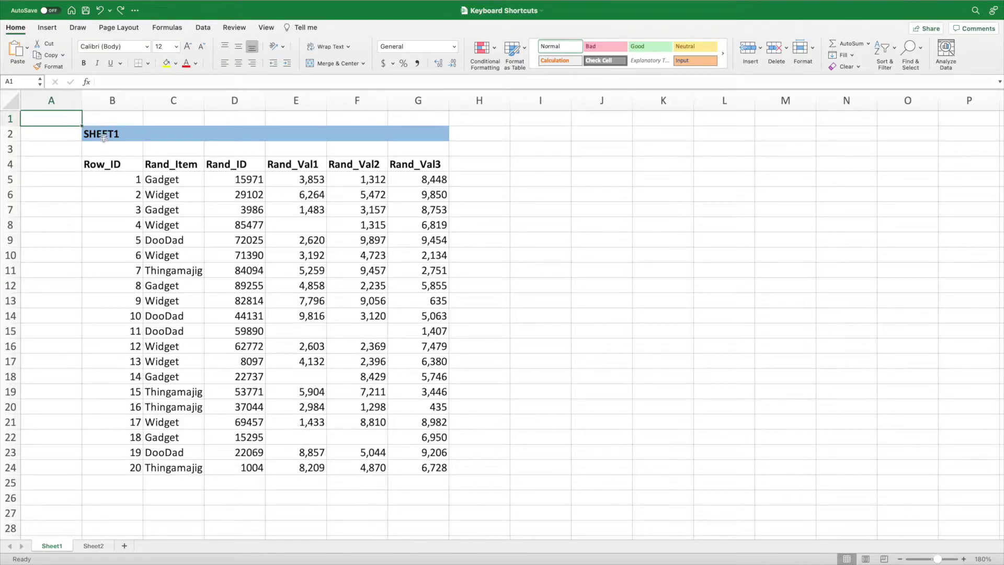
Convert B4:G24 to a table via Insert > Table, undo, then recreate it with Cmd+T.
click(191, 194)
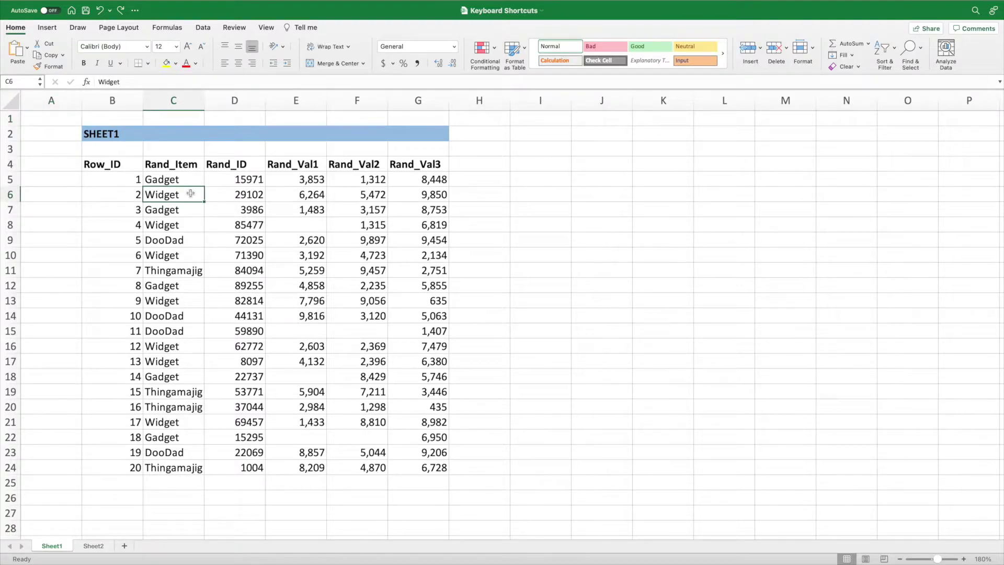
click(48, 28)
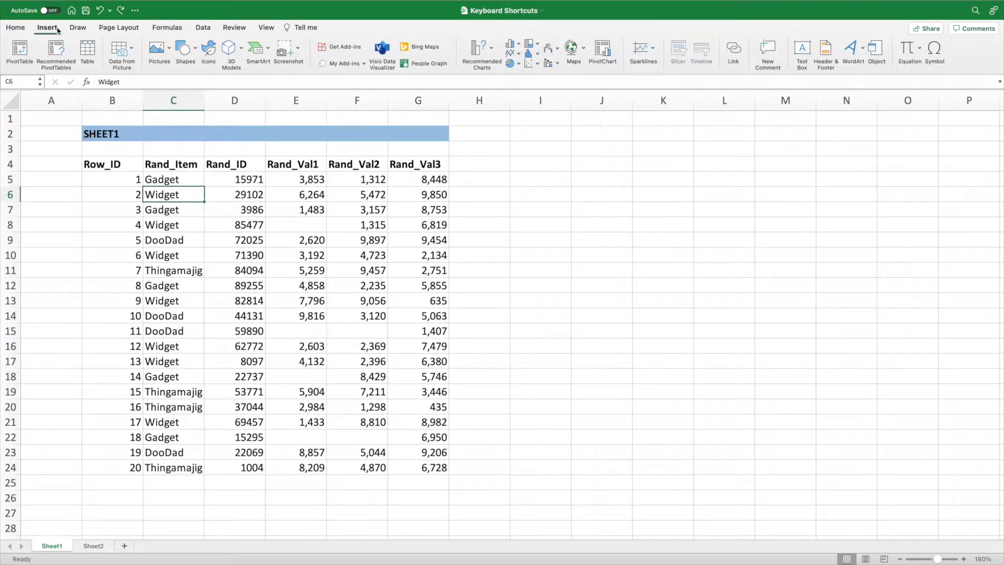
click(88, 51)
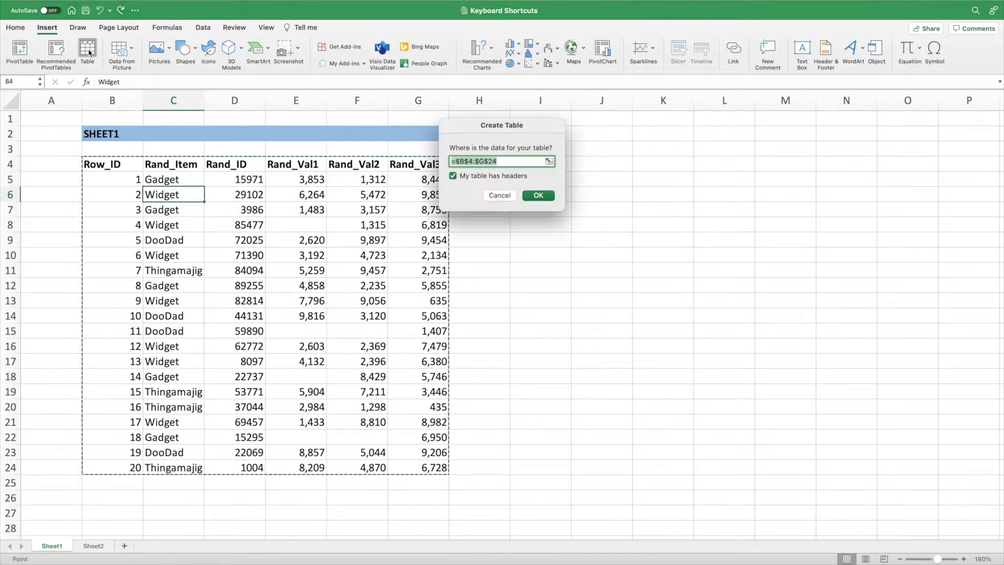
click(549, 197)
key(super+z)
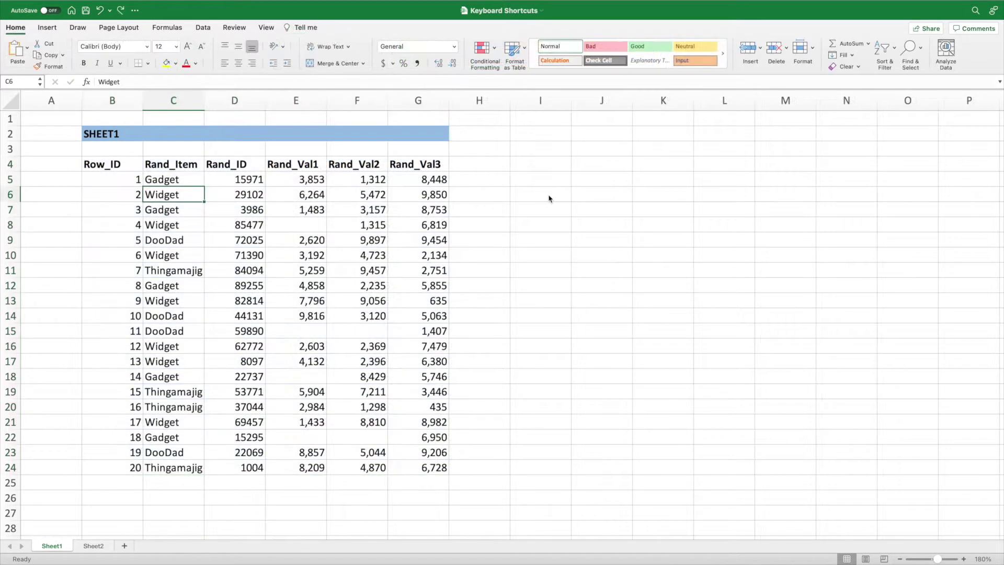
click(197, 208)
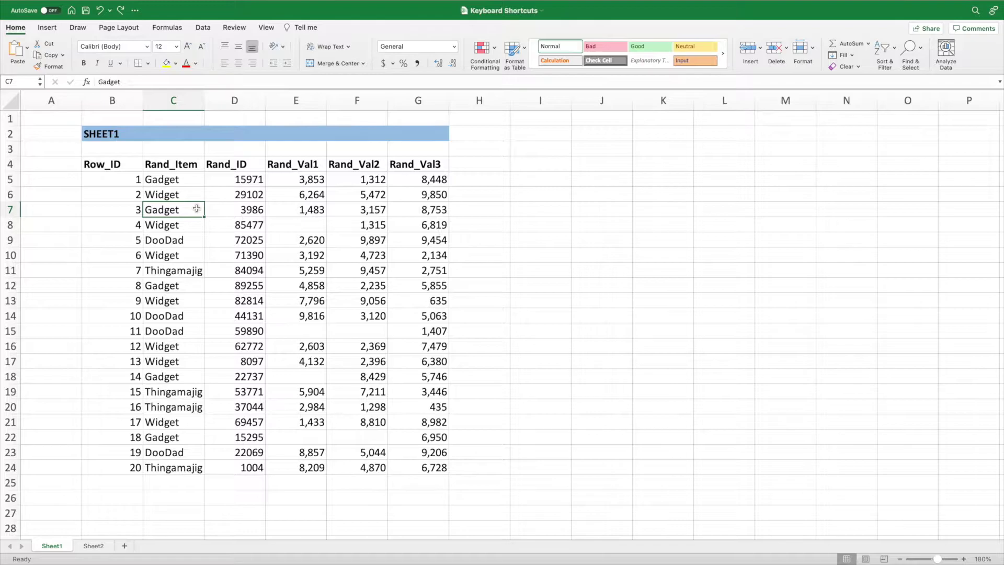
key(super+t)
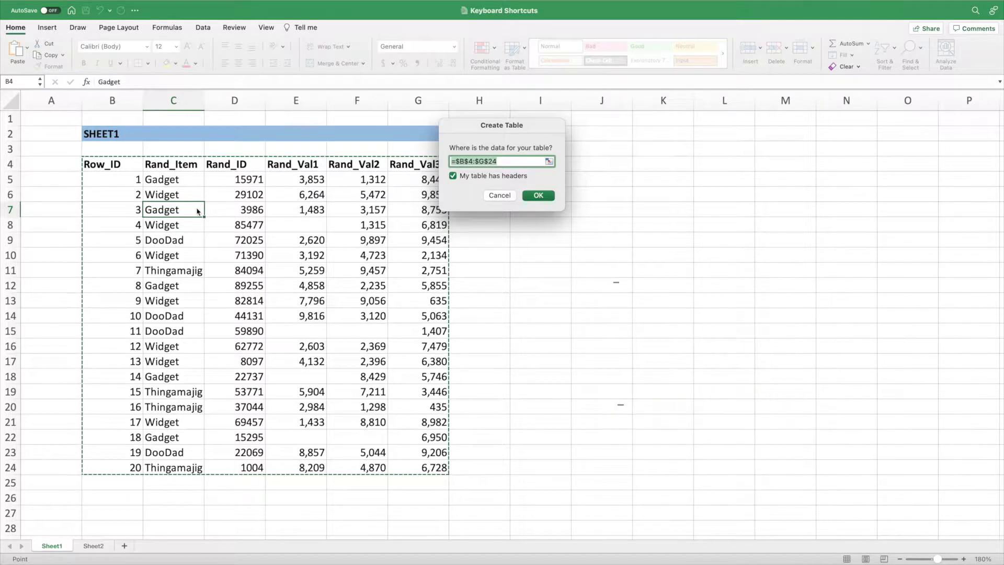
key(Return)
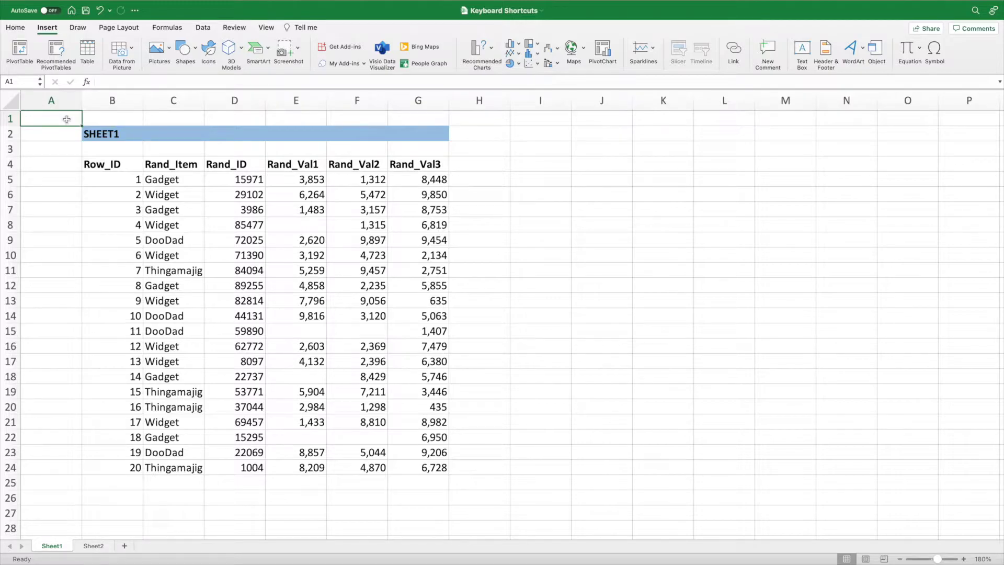
Copy the SHEET1 title in B2, view the Paste dropdown, then cancel the copy.
click(130, 134)
key(super+c)
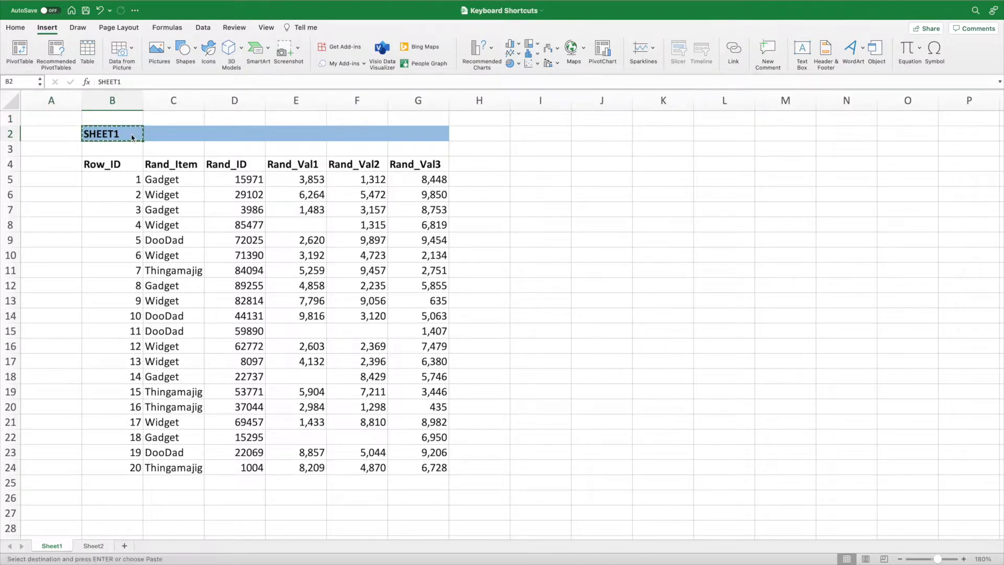
click(16, 27)
click(28, 47)
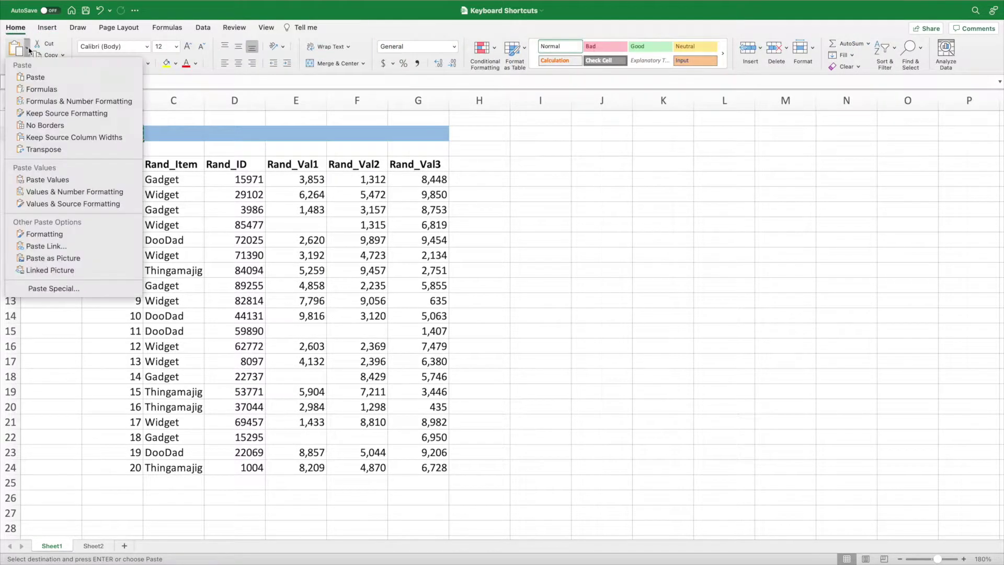
click(81, 179)
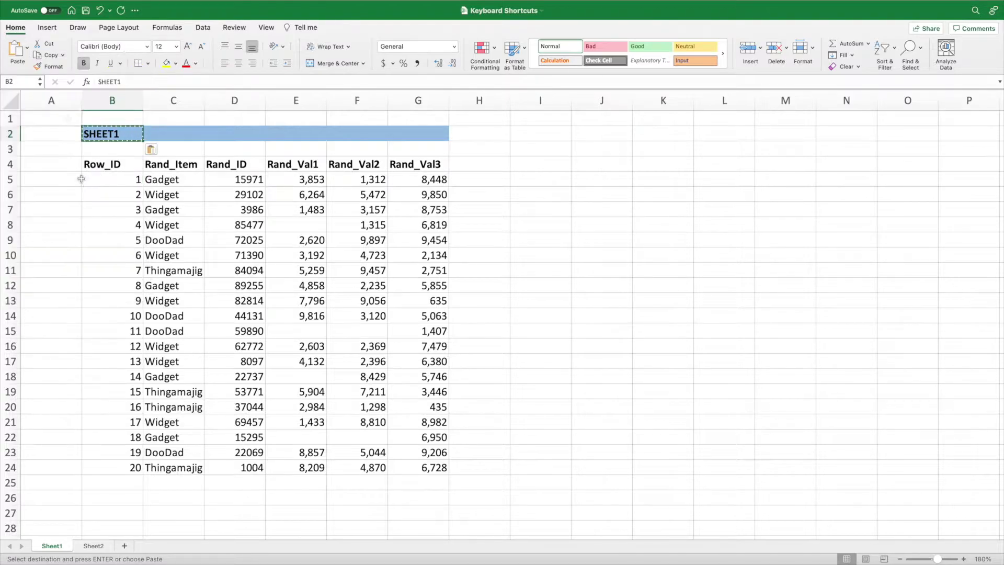
key(Escape)
click(67, 119)
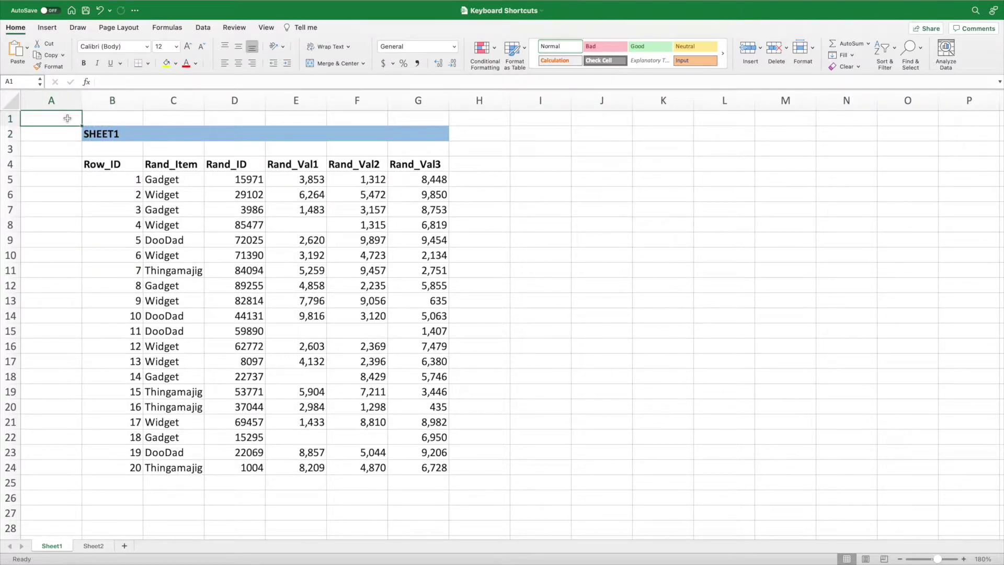
Copy B2 again and open Paste Special for destination cell B3.
click(133, 134)
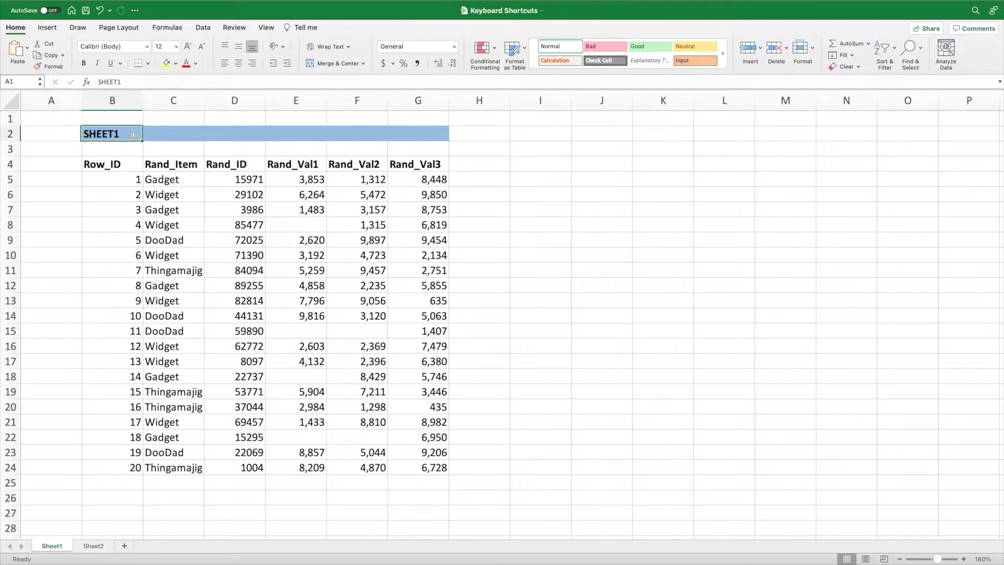
key(cmd+c)
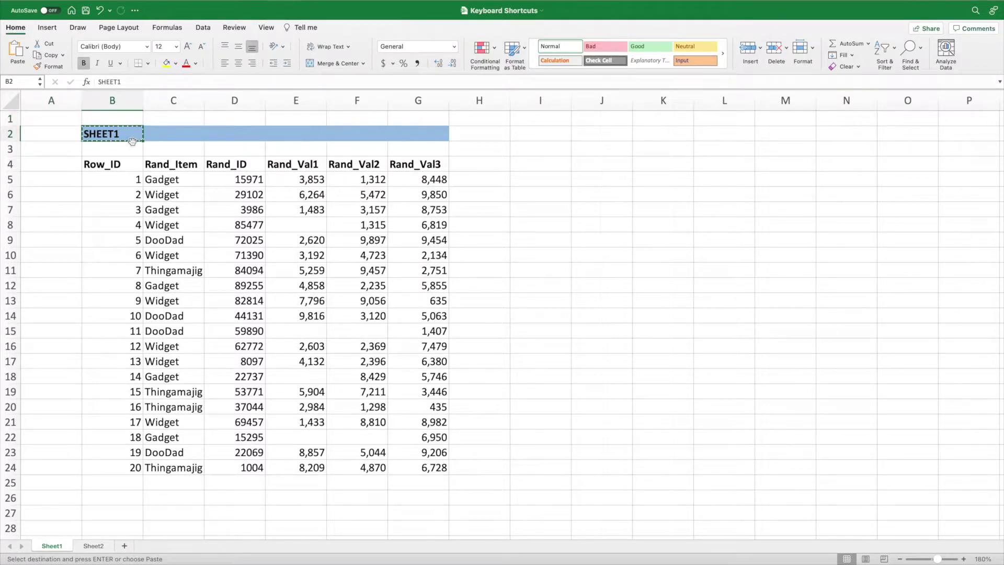
click(131, 148)
key(ctrl+super+v)
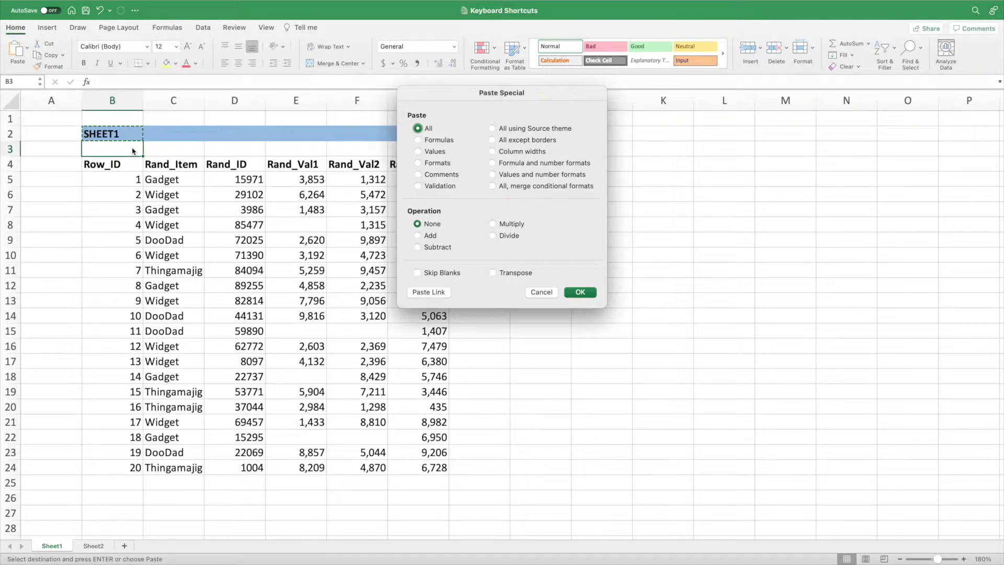
key(super+v)
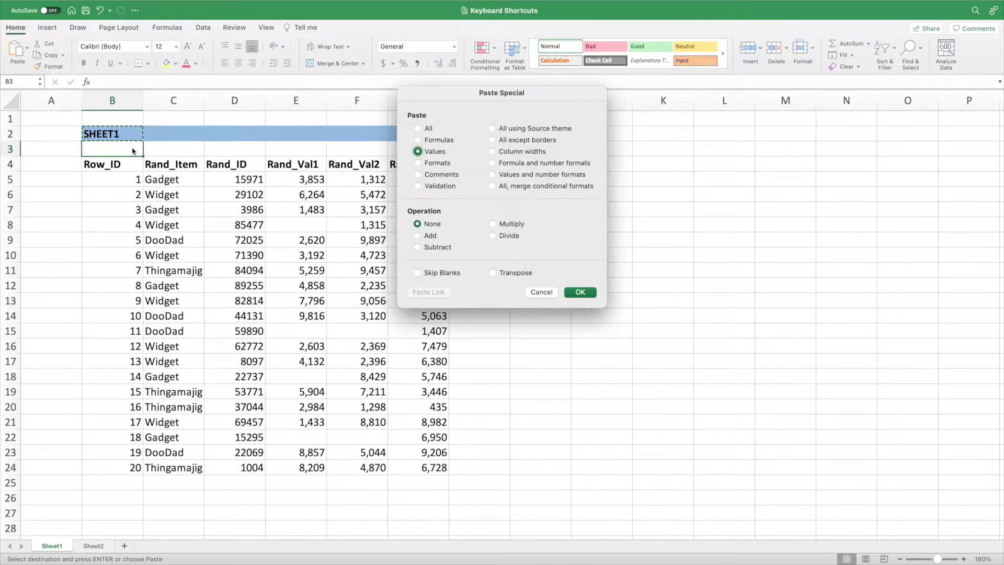
key(Return)
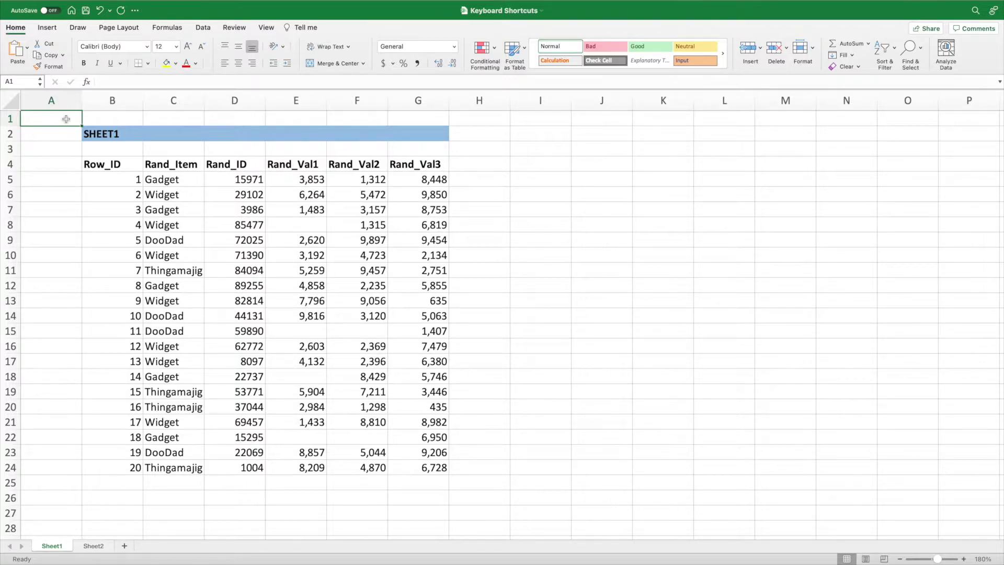
click(101, 209)
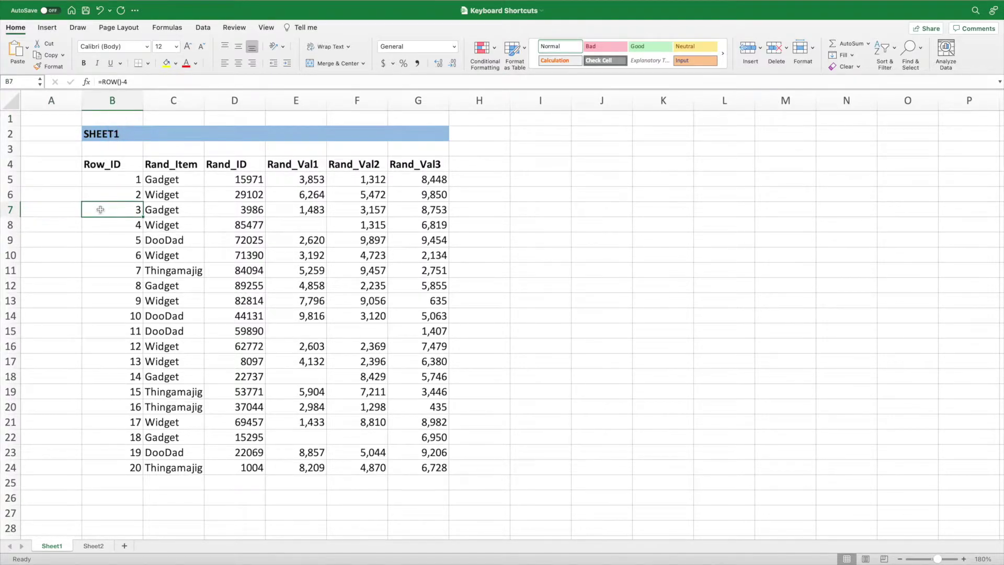
key(shift+space)
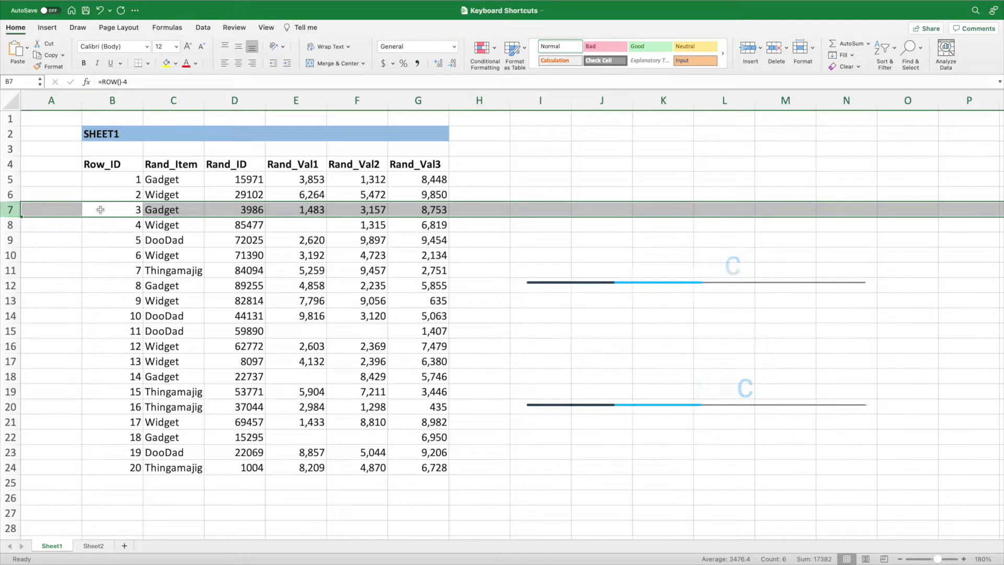
key(shift+Down)
key(shift+Down)
key(shift+Down)
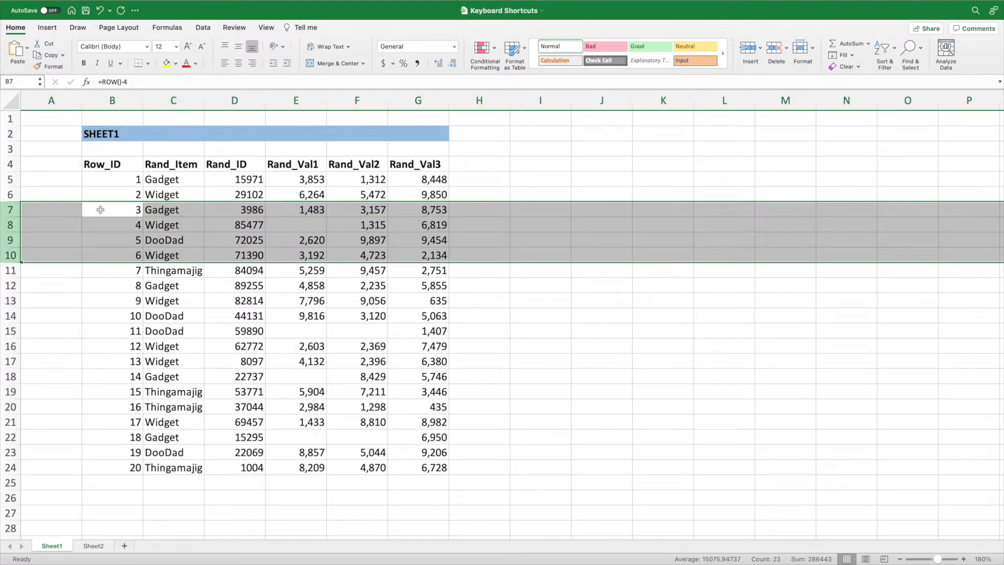
click(100, 209)
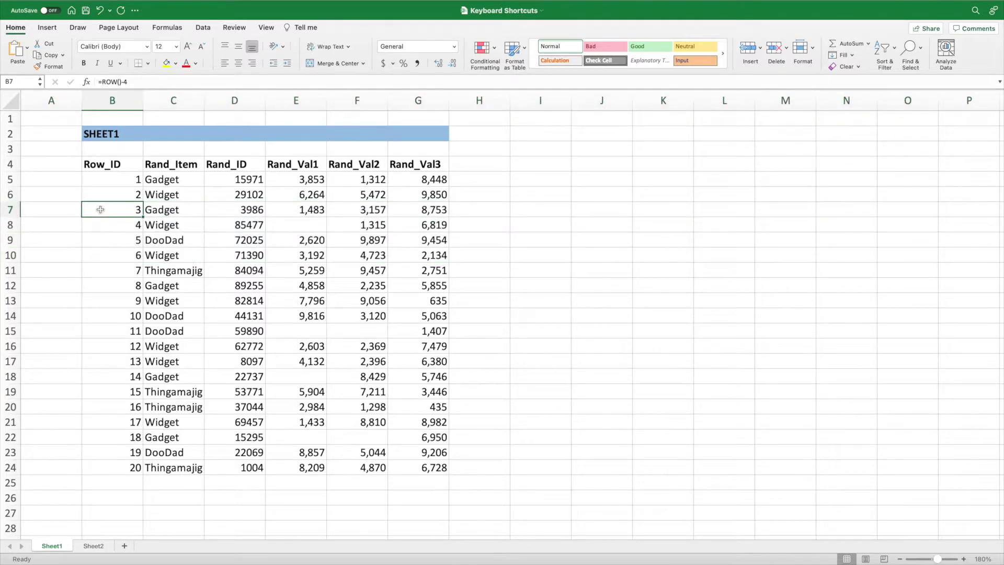
key(ctrl+space)
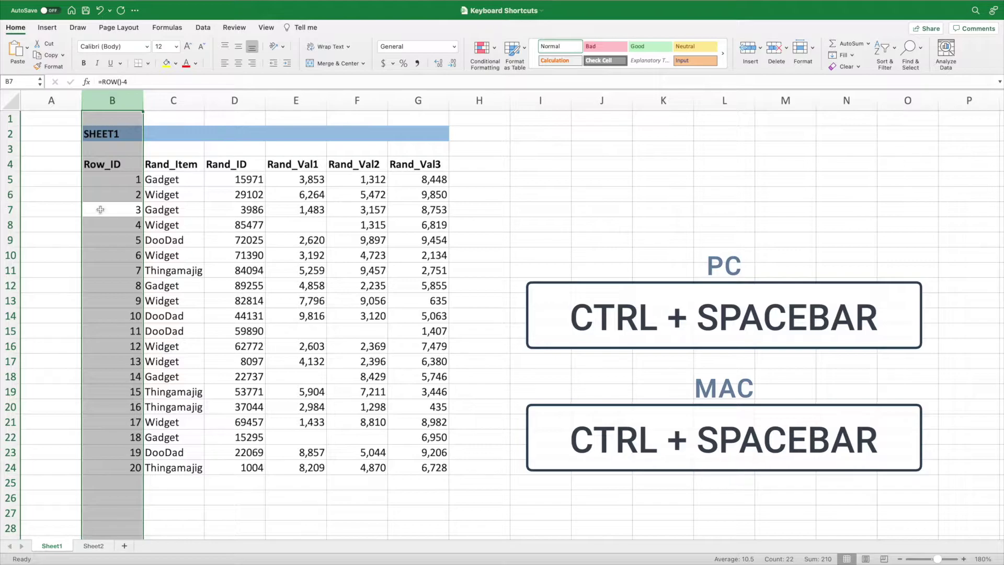
key(shift+Right)
key(shift+Right)
key(shift+Right)
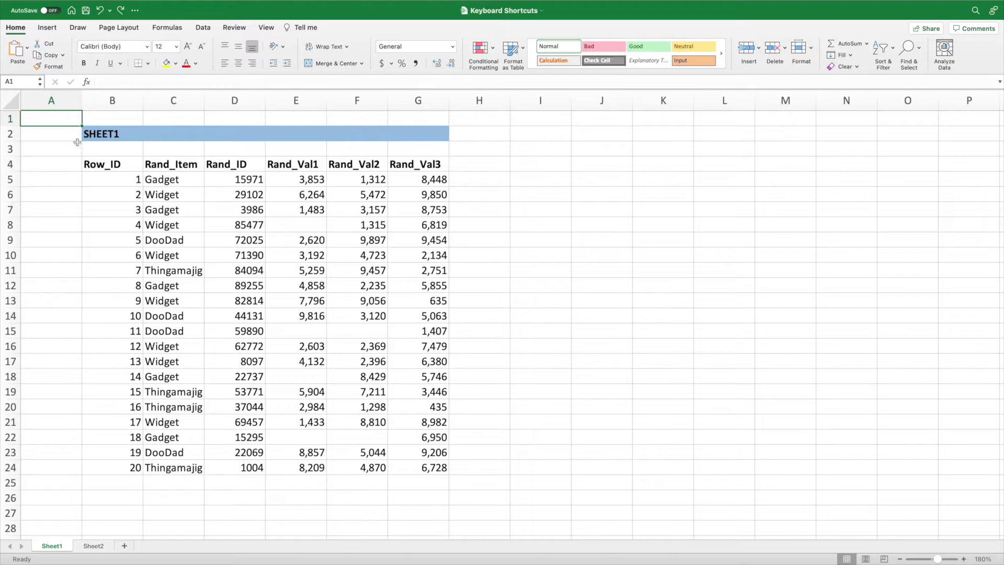
Select Row_ID values B5:B24, open Format Cells, and cancel without changes.
click(95, 178)
key(ctrl+shift+Down)
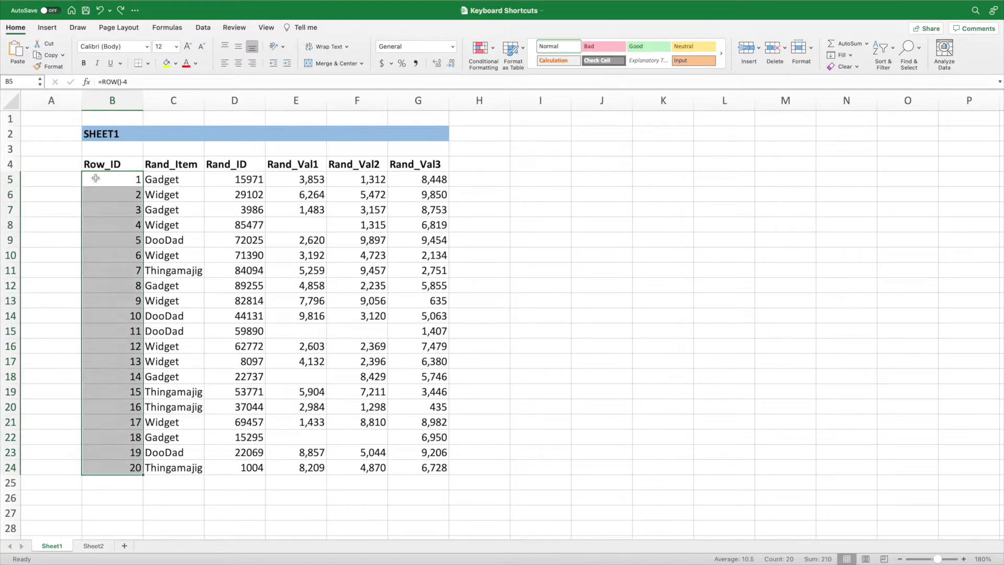
key(ctrl+1)
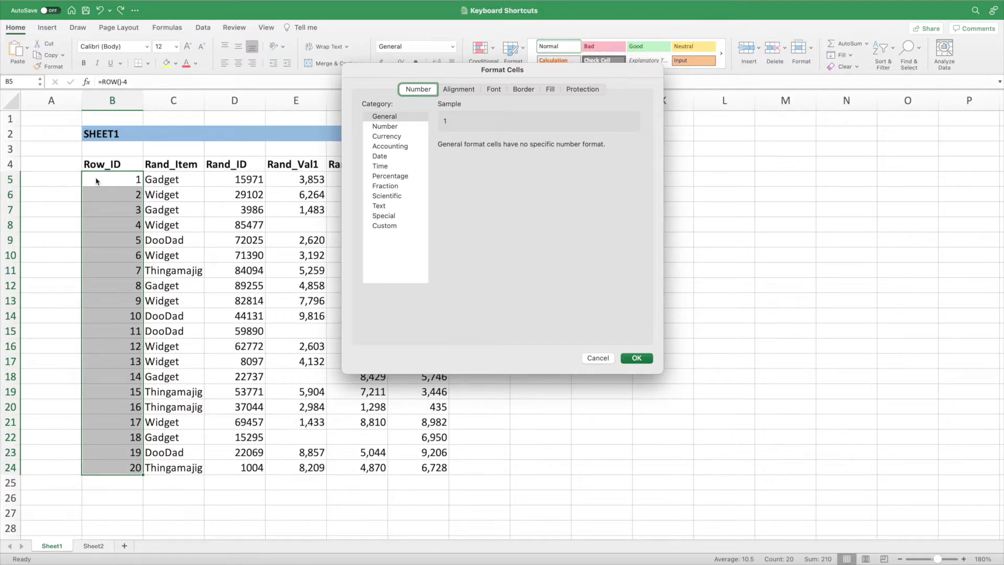
click(590, 358)
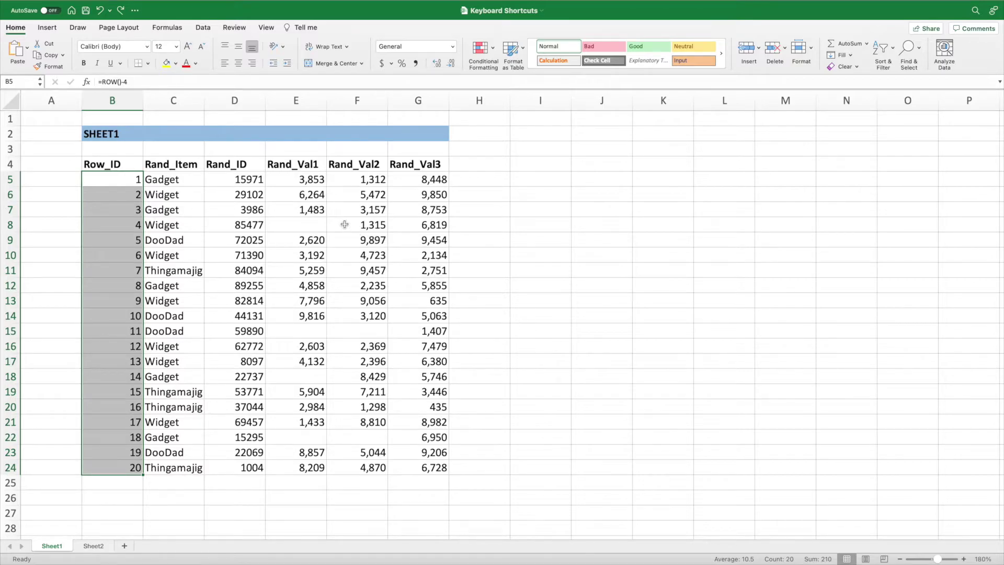
Set F8's number format to Currency with 2 decimal places in Format Cells.
click(345, 224)
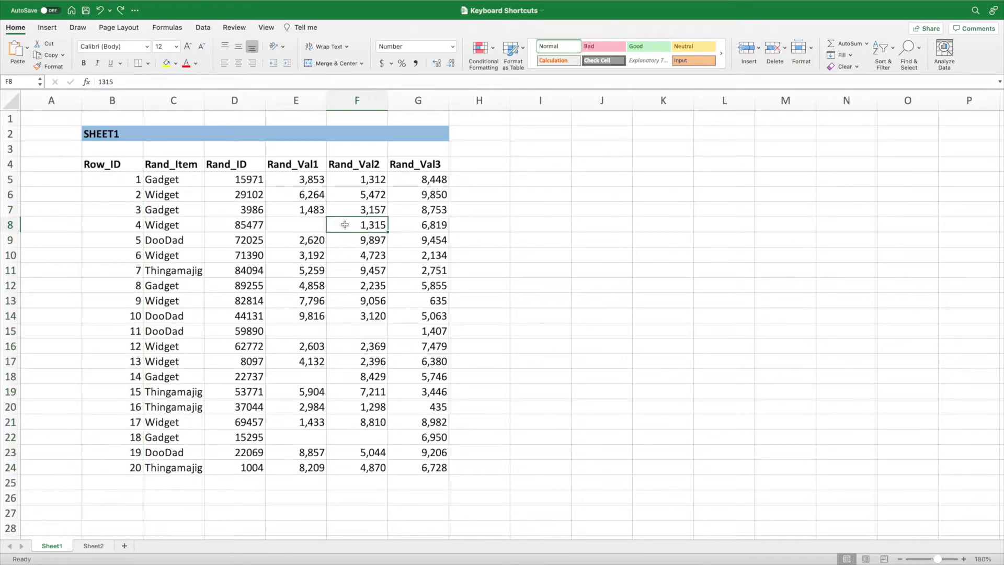
key(super+1)
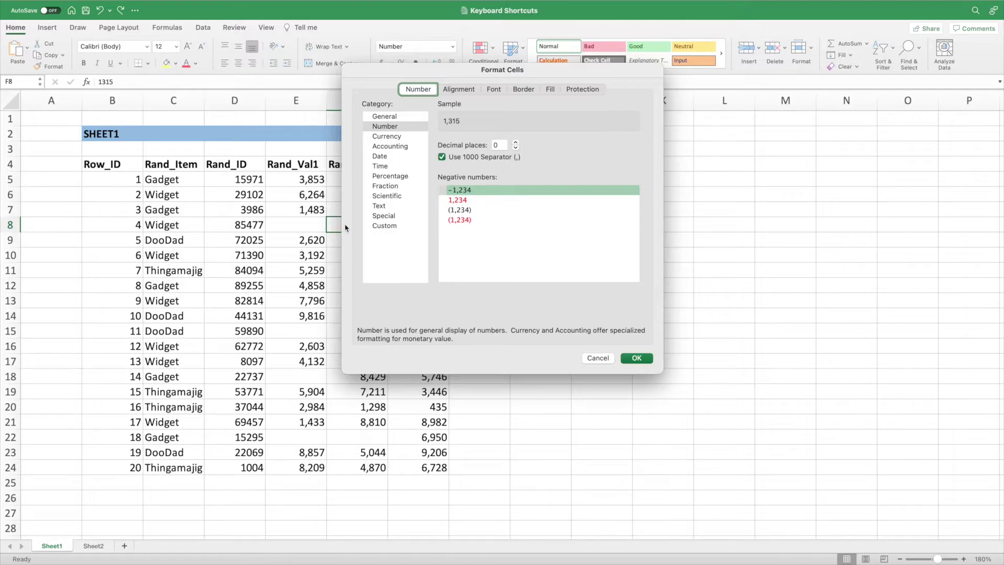
key(Tab)
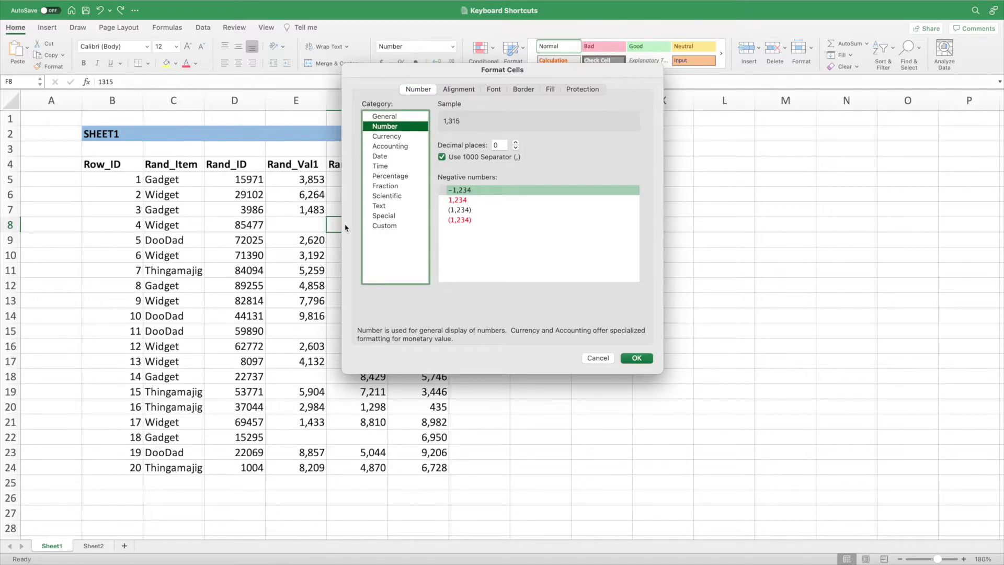
key(Down)
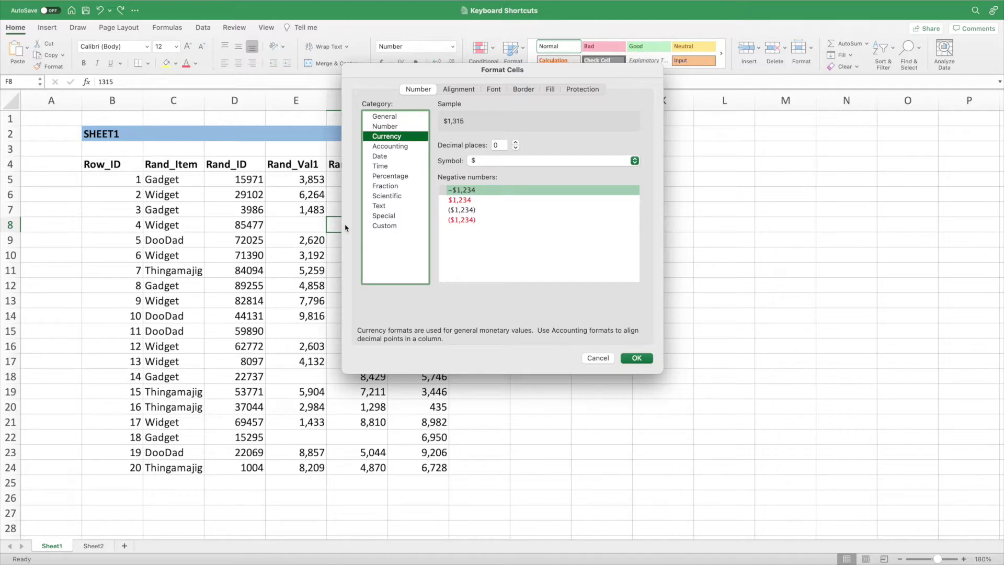
key(Tab)
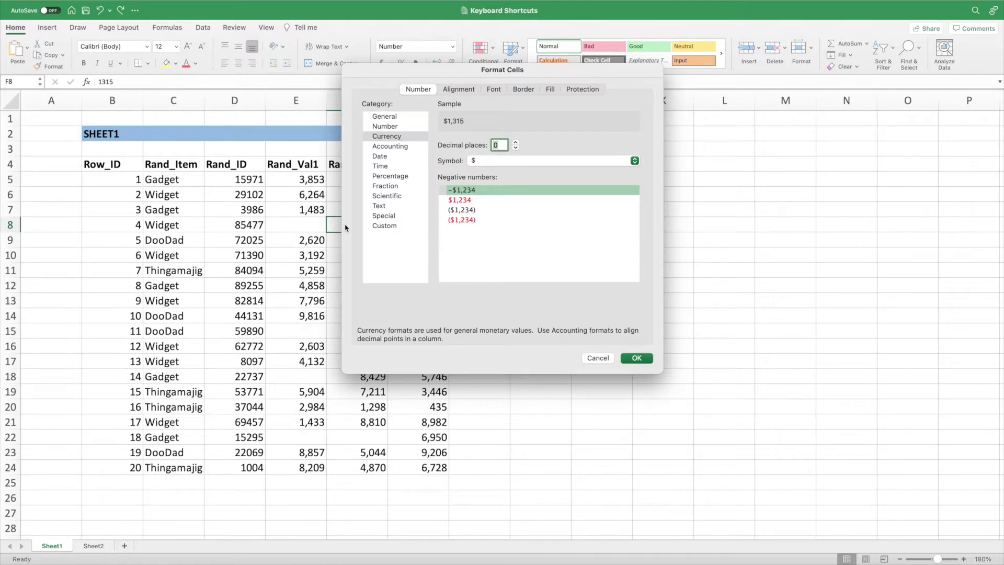
key(Up)
key(Up)
key(shift+Tab)
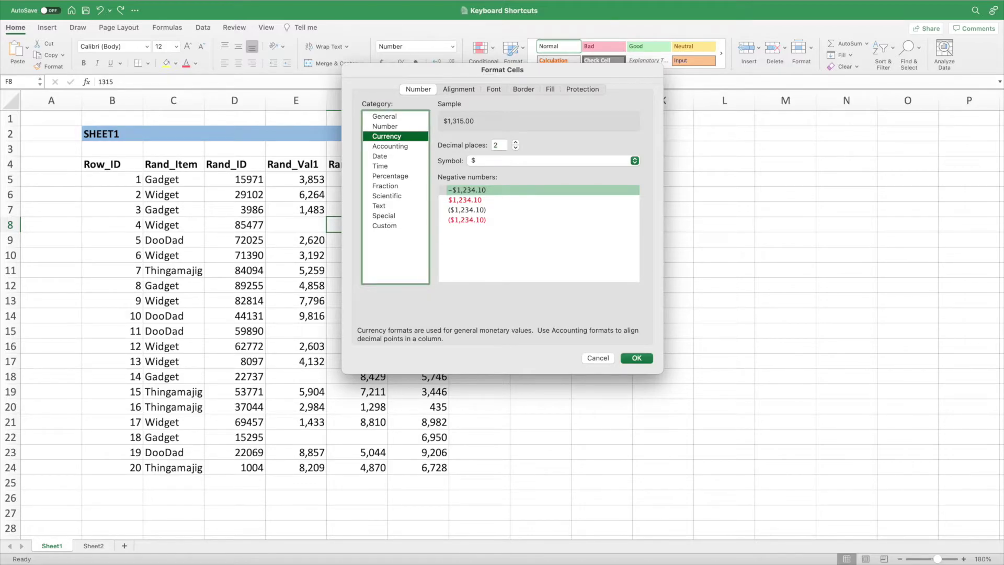
key(shift+Tab)
key(Right)
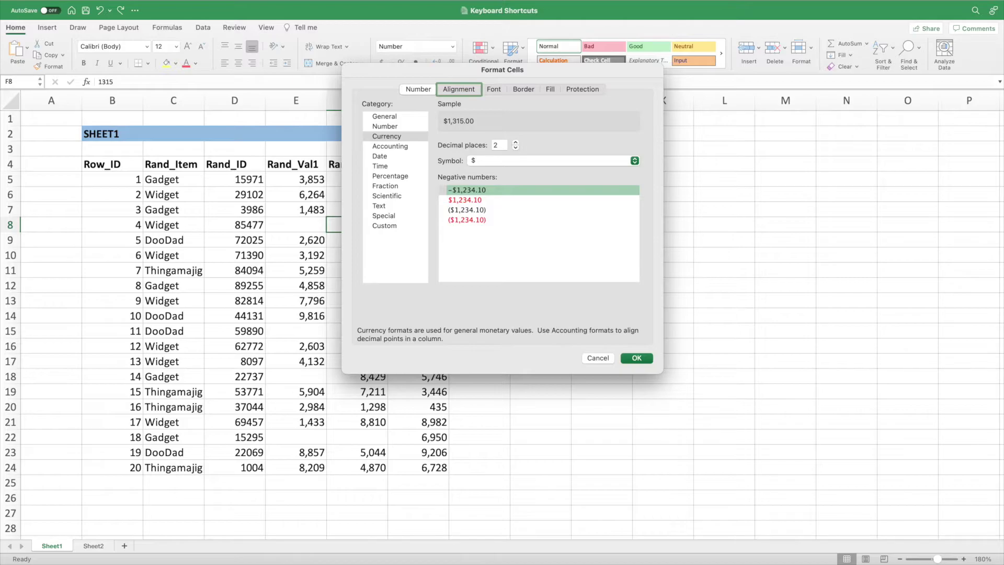
Set F8's horizontal alignment to Center on the Alignment tab.
key(space)
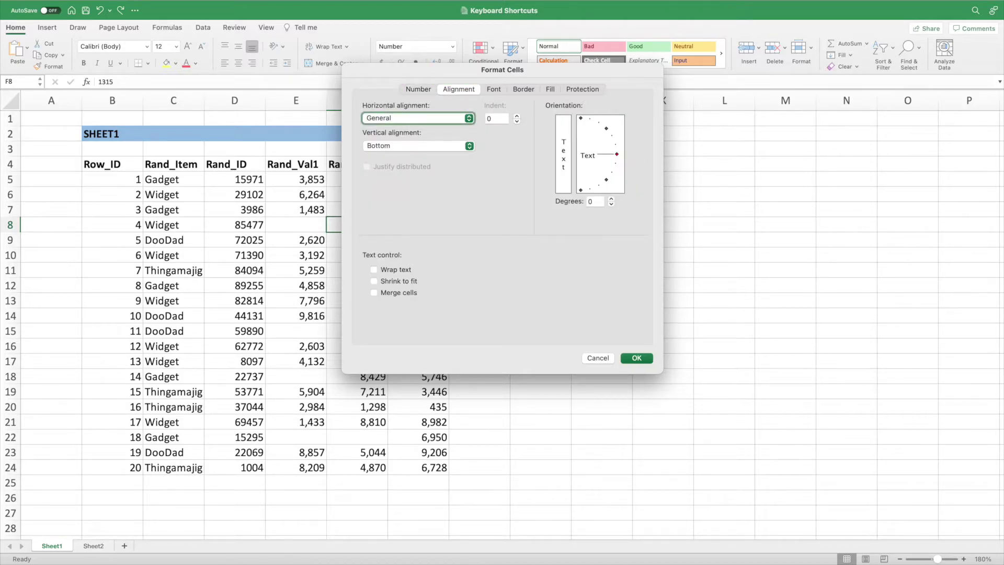
key(space)
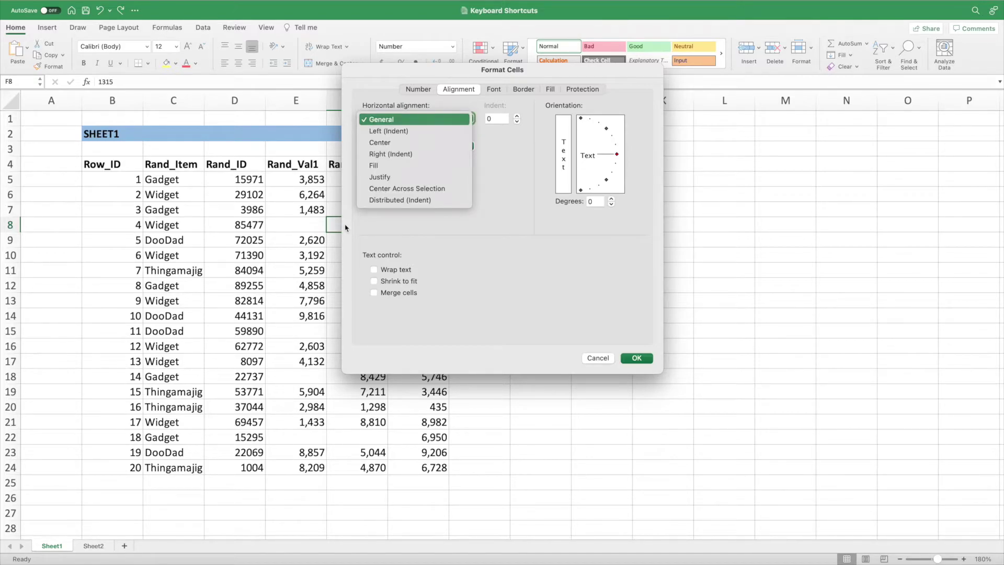
key(Down)
key(Down)
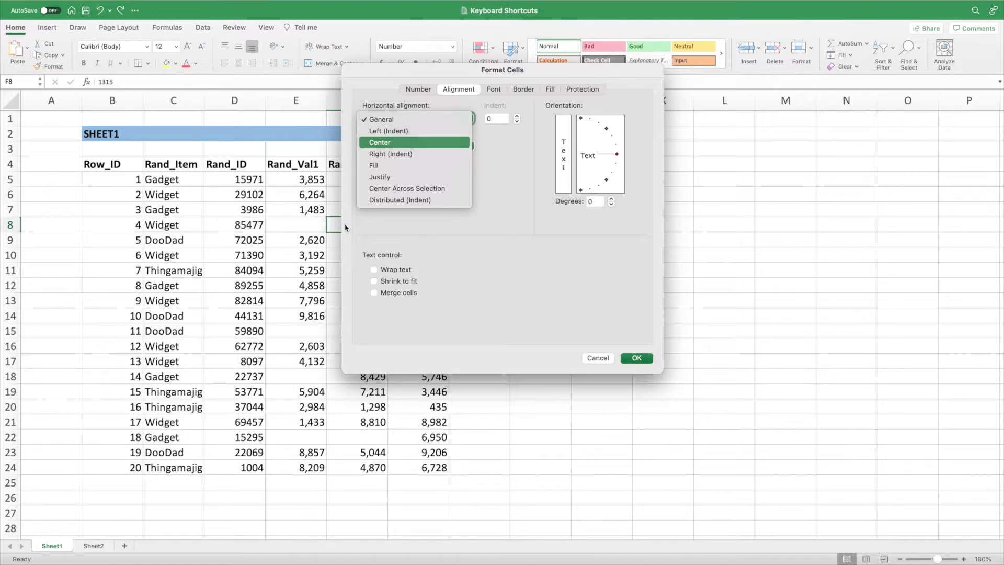
key(Return)
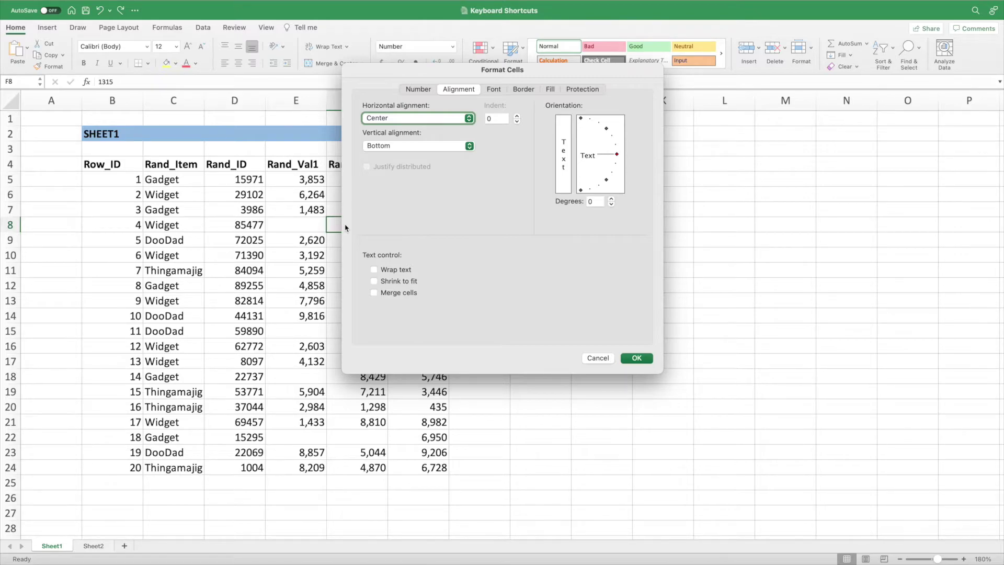
Set F8's font colour to blue on the Font tab and apply with OK.
key(shift+Tab)
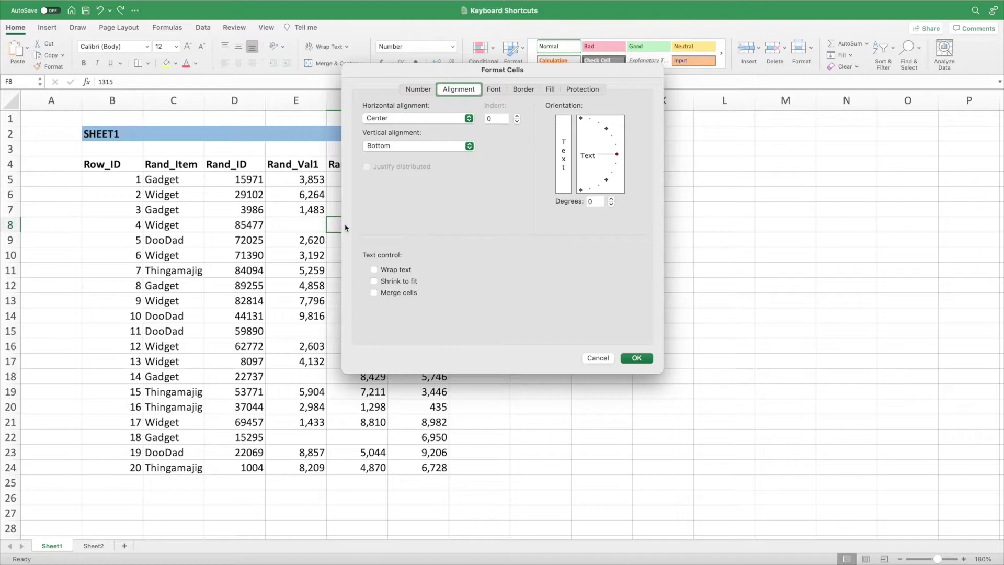
key(Right)
key(space)
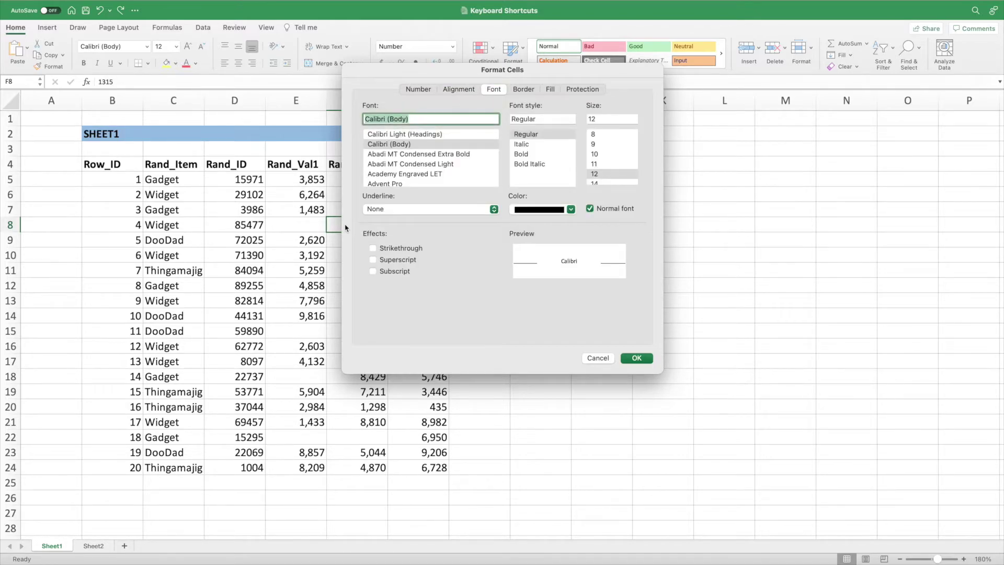
key(Tab)
key(Tab)
key(Tab)
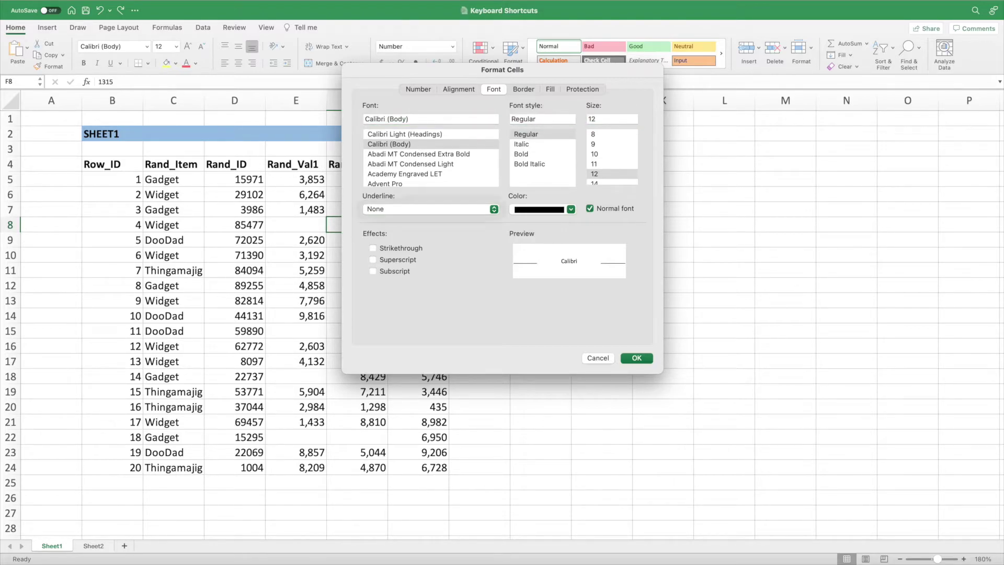
key(Tab)
key(space)
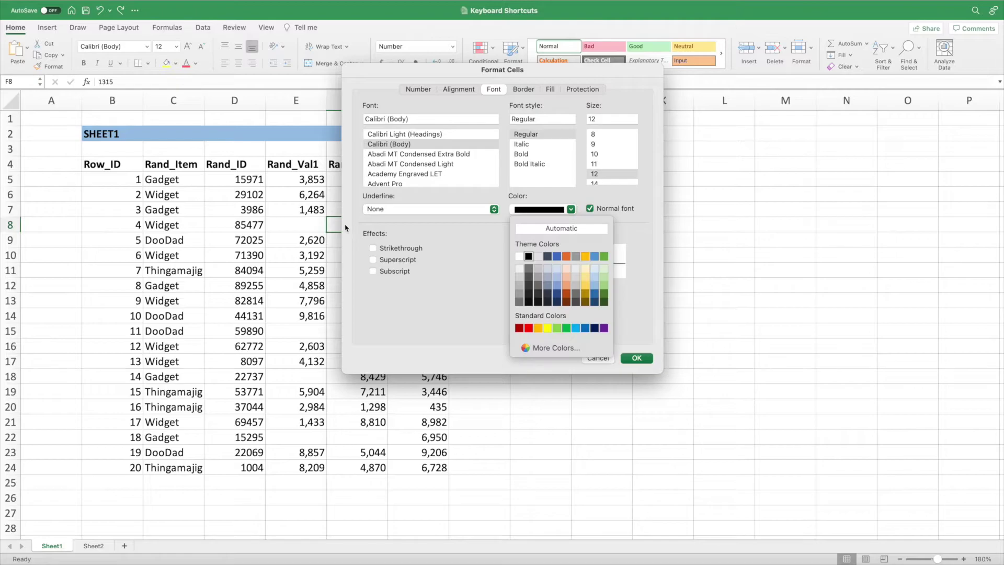
key(Down)
key(Right)
key(Right)
key(Right)
key(Right)
key(Return)
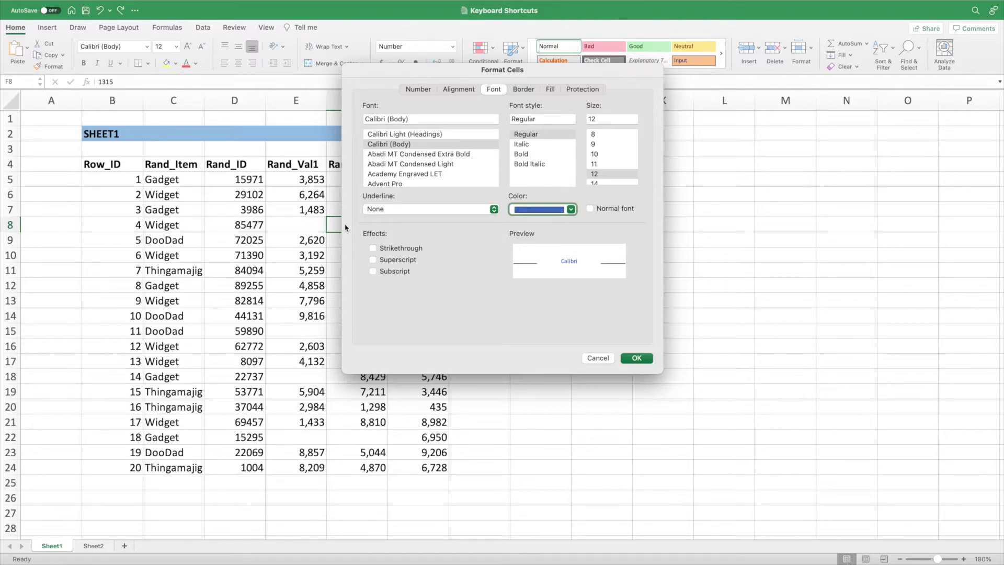
key(Return)
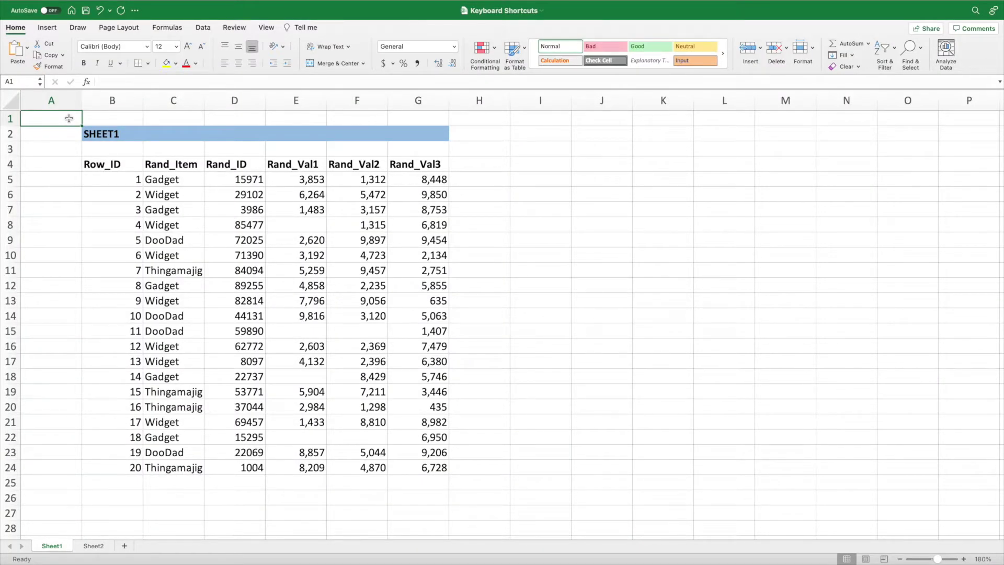
Switch between Sheet1 and Sheet2 by tabs, then by Option+Right/Left back to Sheet1.
click(107, 547)
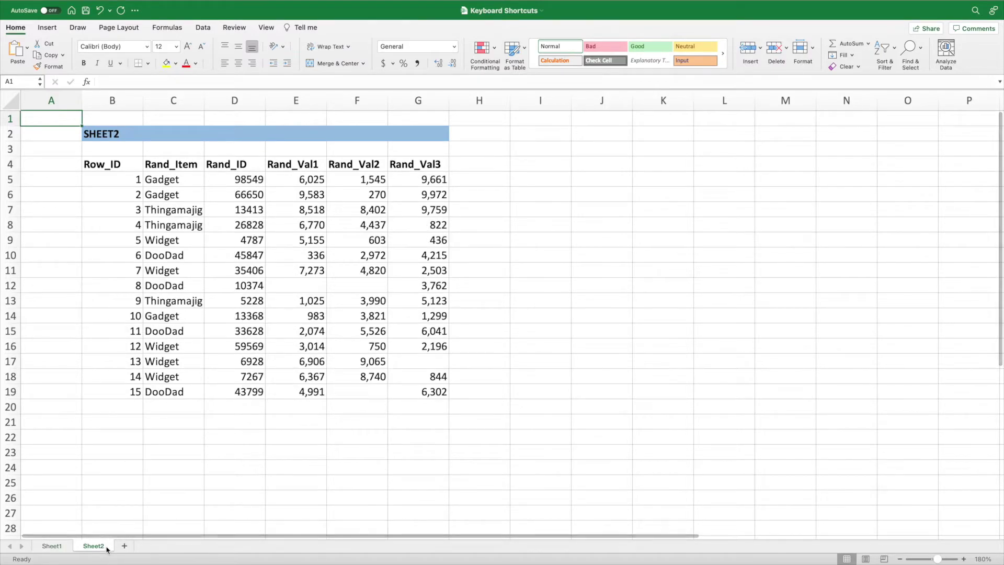
click(65, 547)
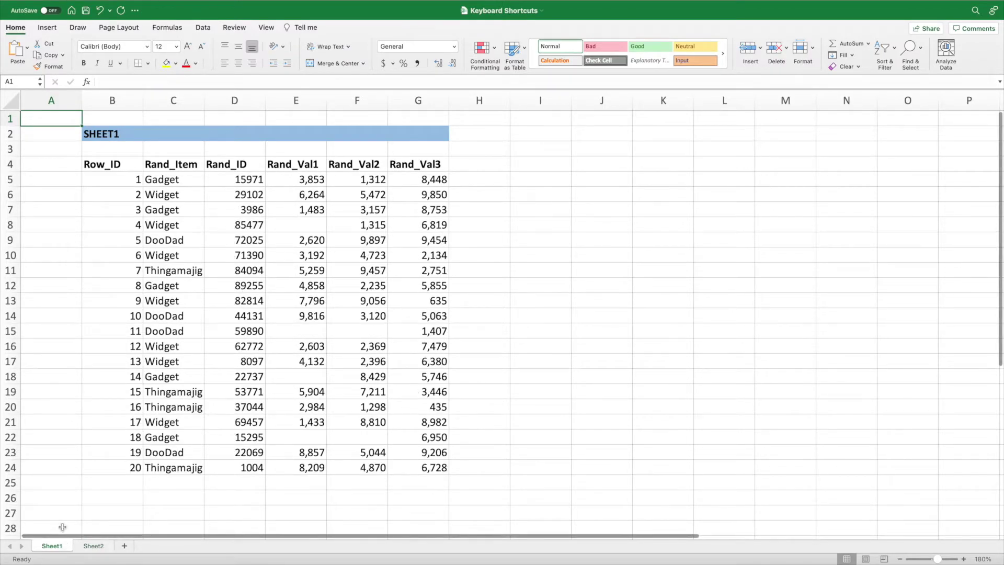
key(alt+Right)
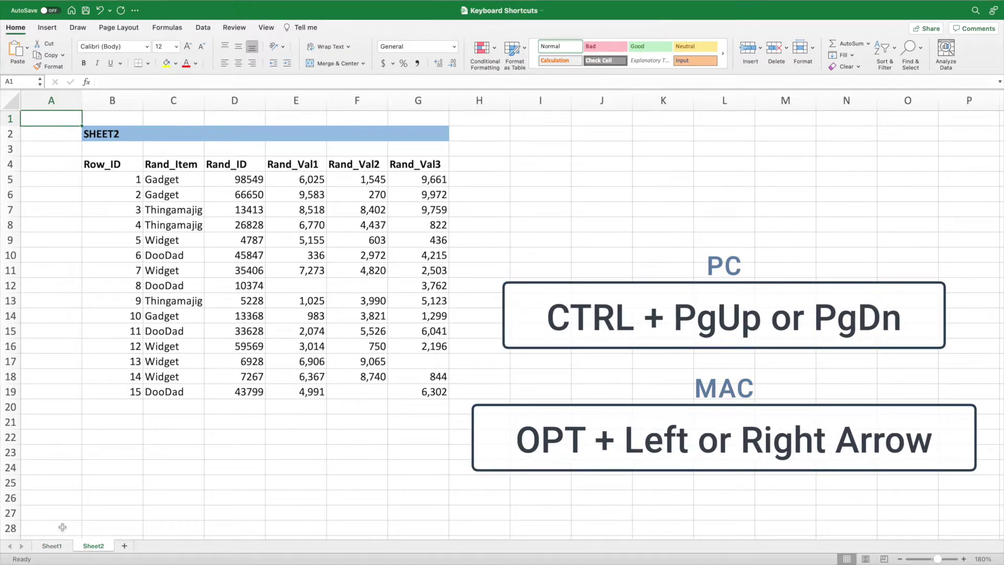
key(alt+Left)
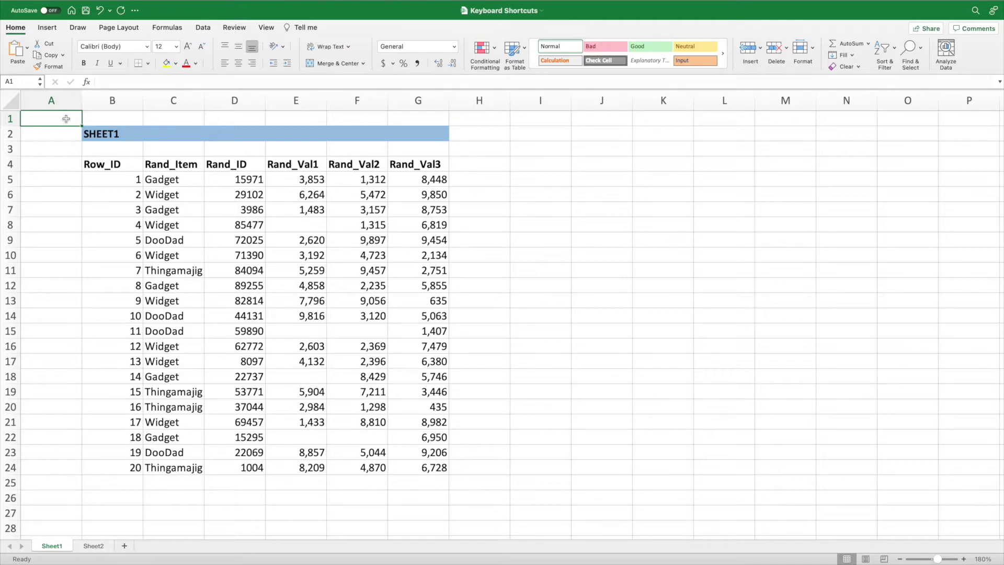
Check B24, then jump from Row_ID cell B5 to the last entry B24 with Cmd+Down.
click(100, 469)
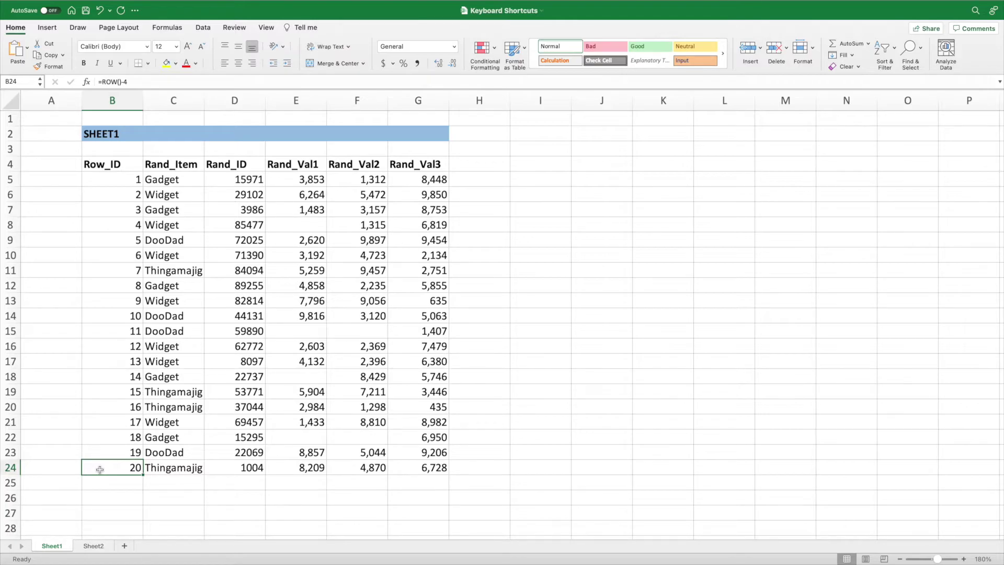
click(109, 178)
key(super+Down)
Select the Rand_Item column, then extend a selection from F5 to F24 and left to B5:F24.
click(191, 180)
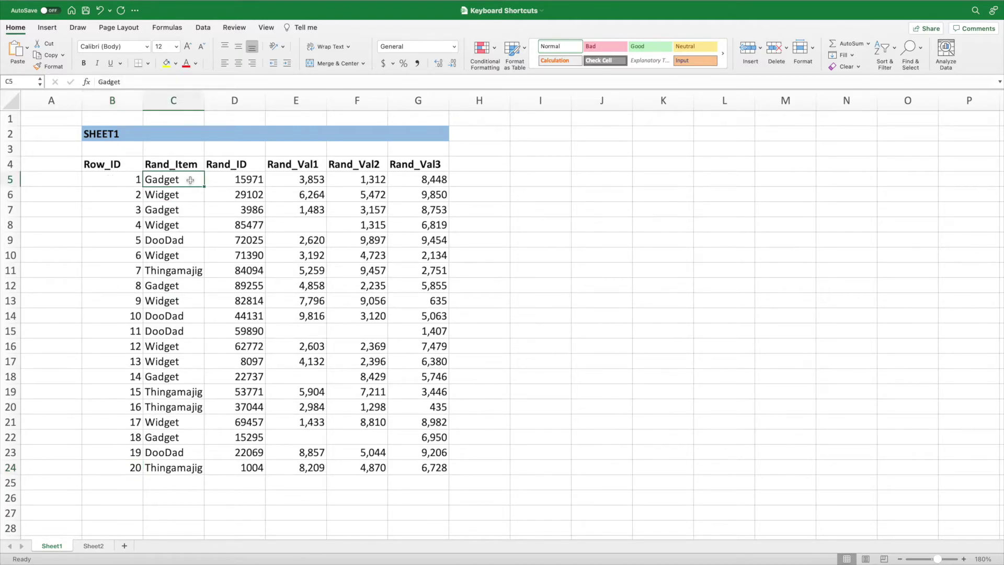
key(super+shift+Down)
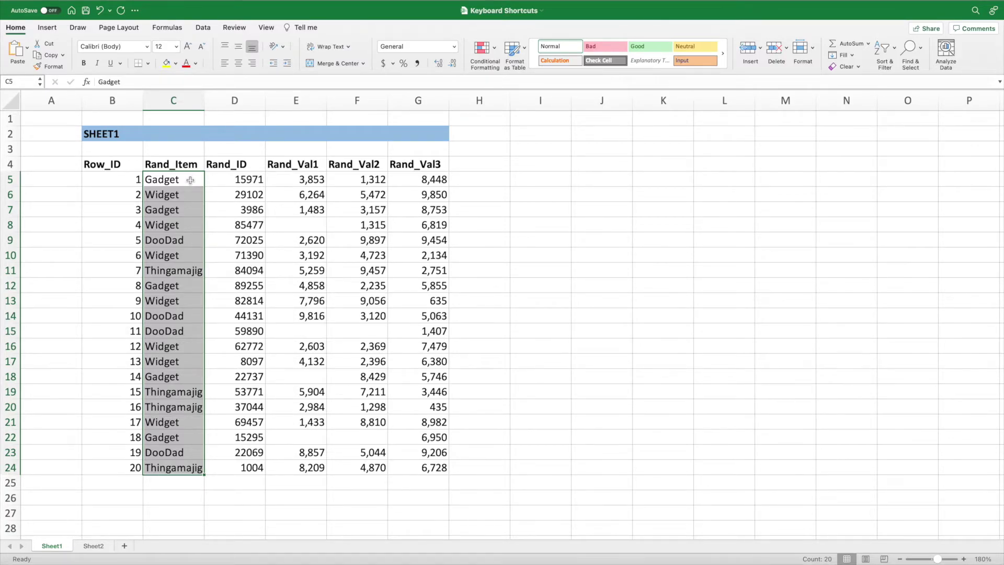
click(343, 181)
key(ctrl+shift+Down)
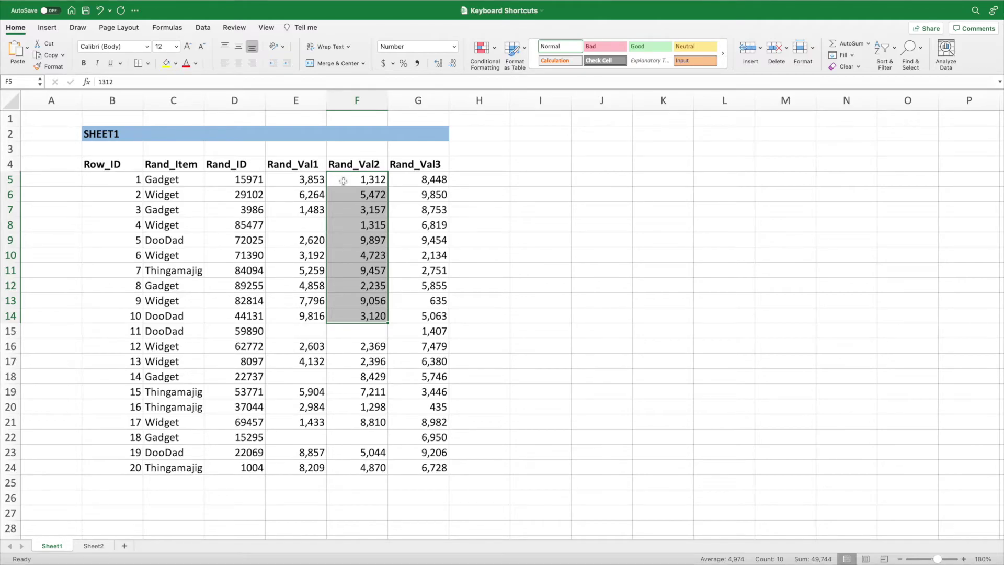
key(ctrl+shift+Down)
key(ctrl+shift+Down)
key(ctrl+shift+Down)
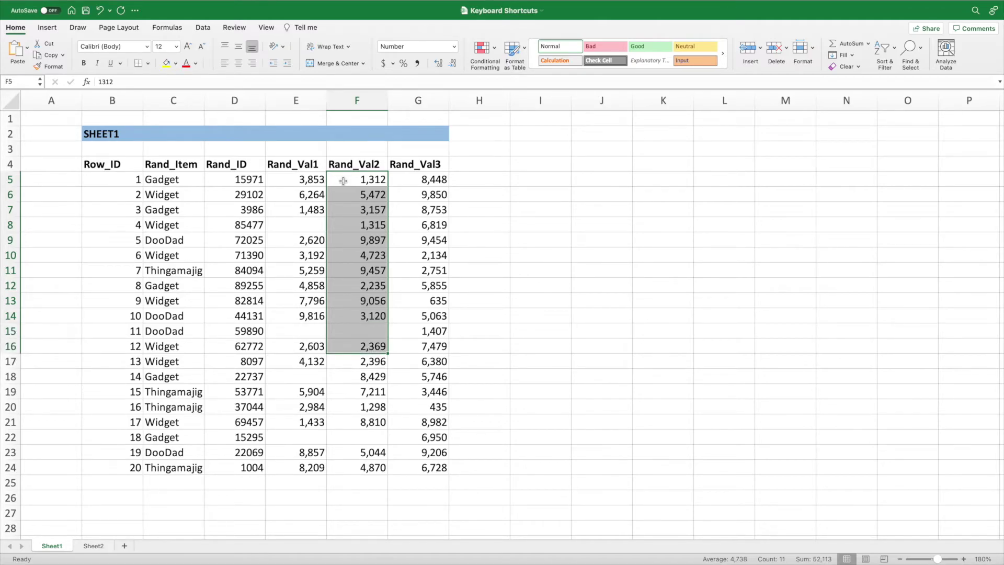
key(ctrl+shift+Down)
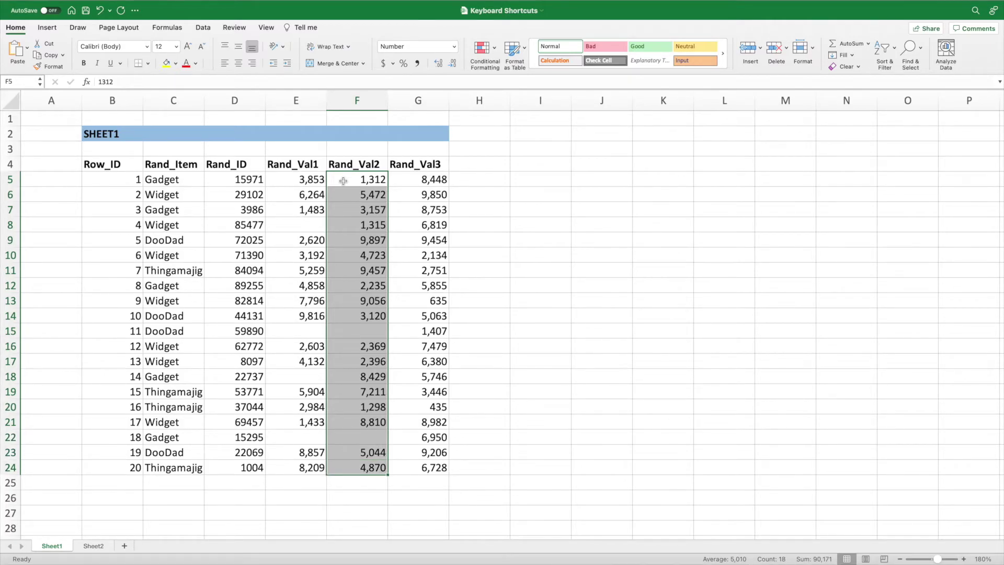
key(shift+Left)
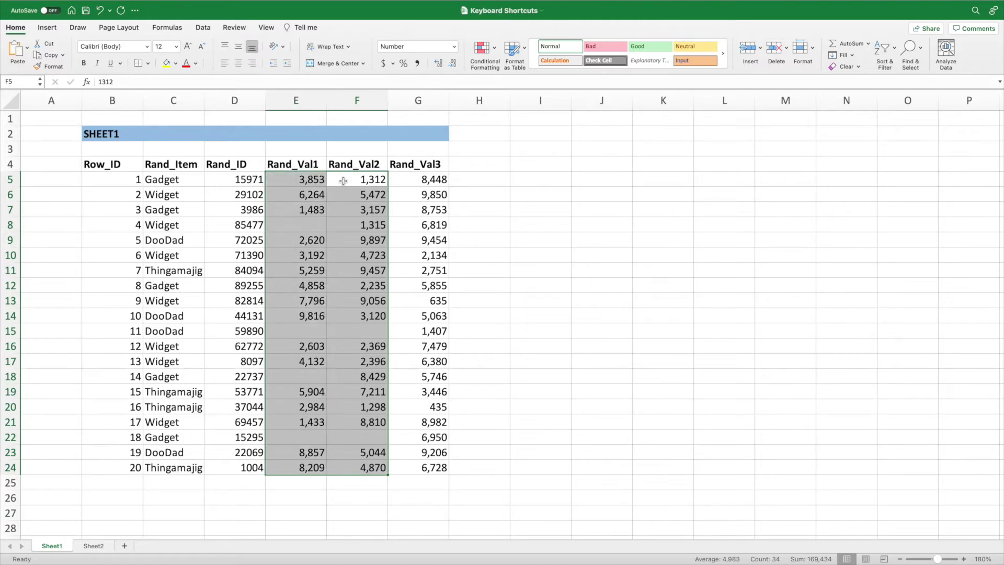
key(shift+Left)
key(shift+Right)
key(ctrl+shift+Left)
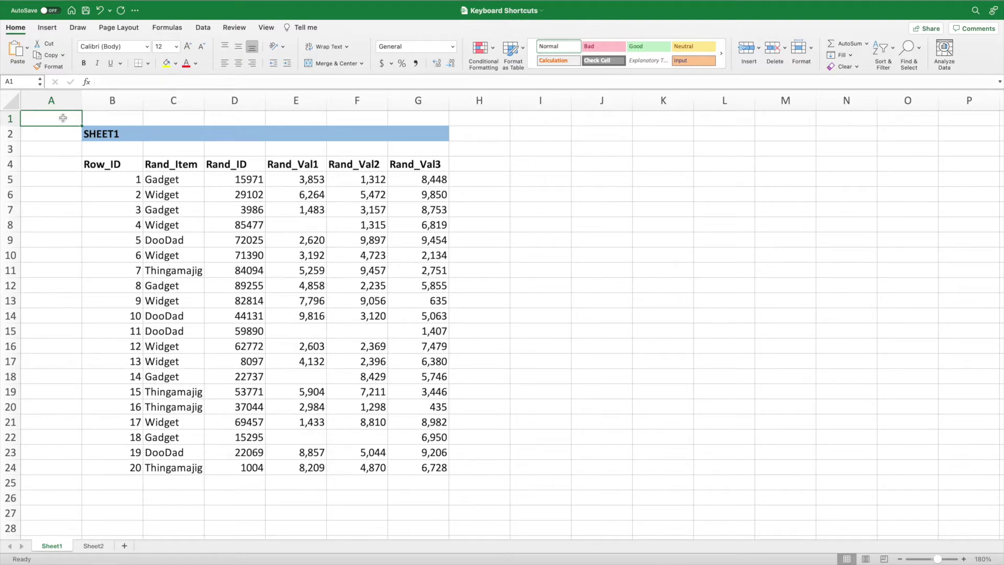
Jump to G24 with Ctrl+End, then select back and trim to B4:G24.
key(ctrl+End)
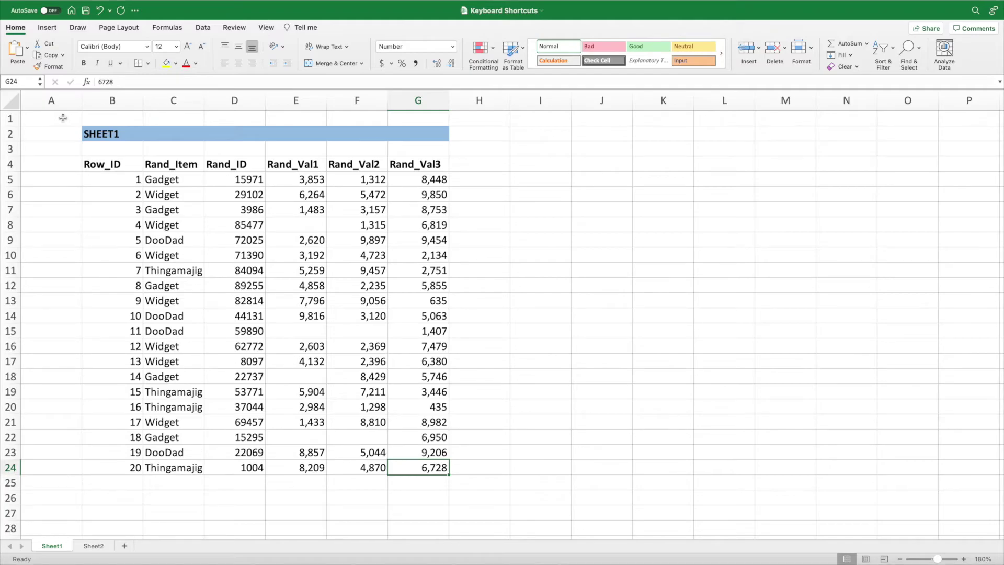
key(ctrl+shift+Home)
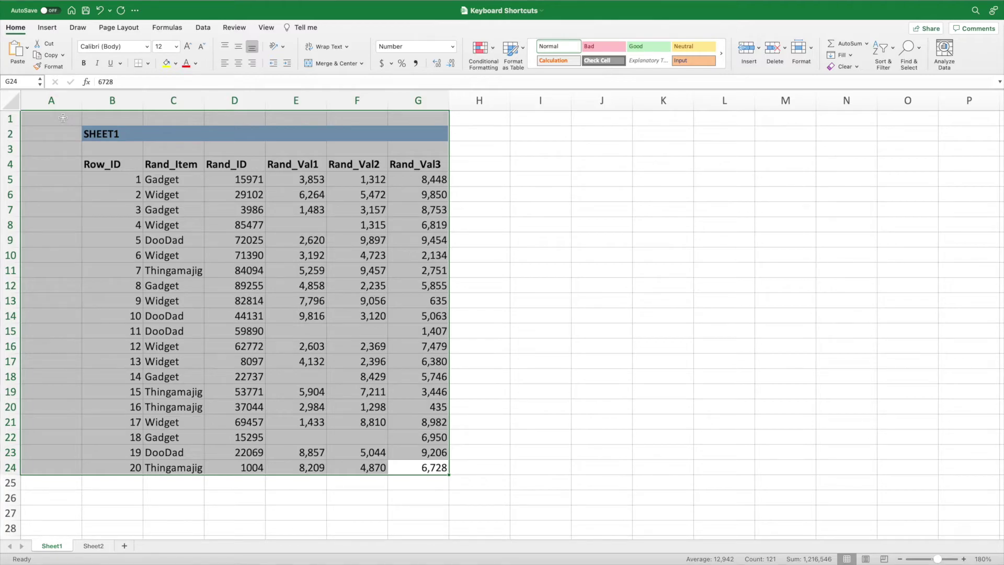
key(shift+Right)
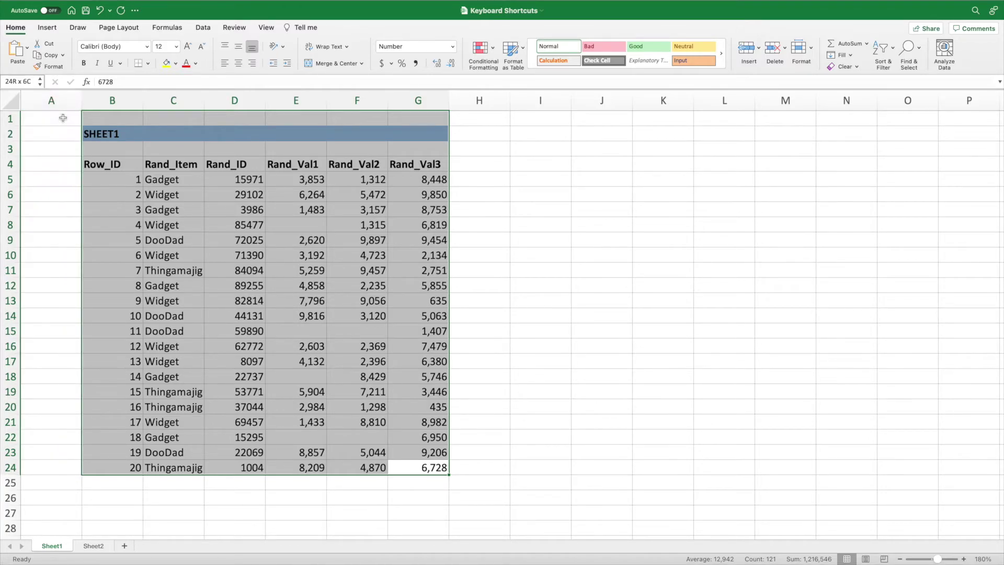
key(shift+Down)
key(shift+Down)
key(shift+Down)
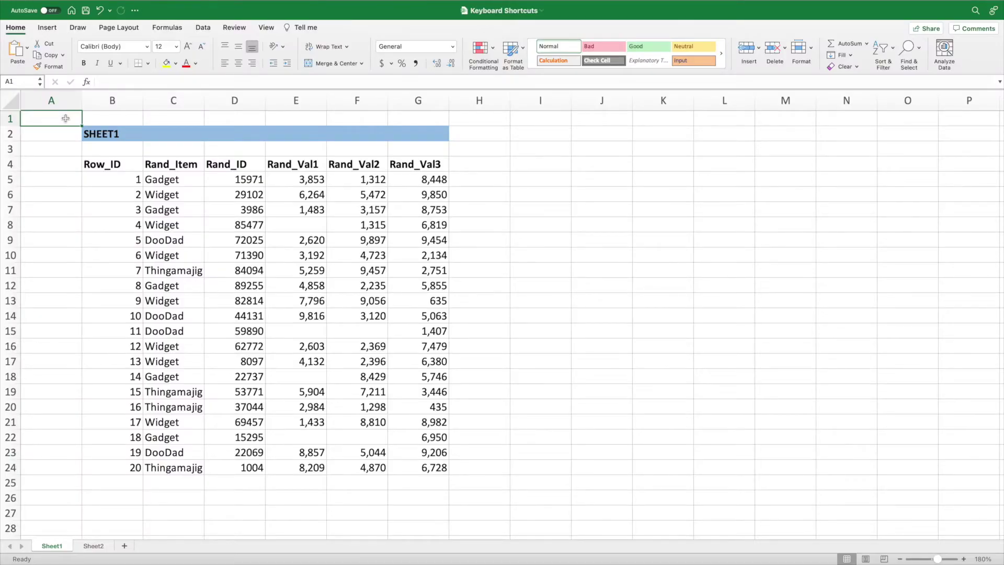
Enter =G5:G6 in H5, manually add $ signs to lock both references, then cancel.
click(470, 175)
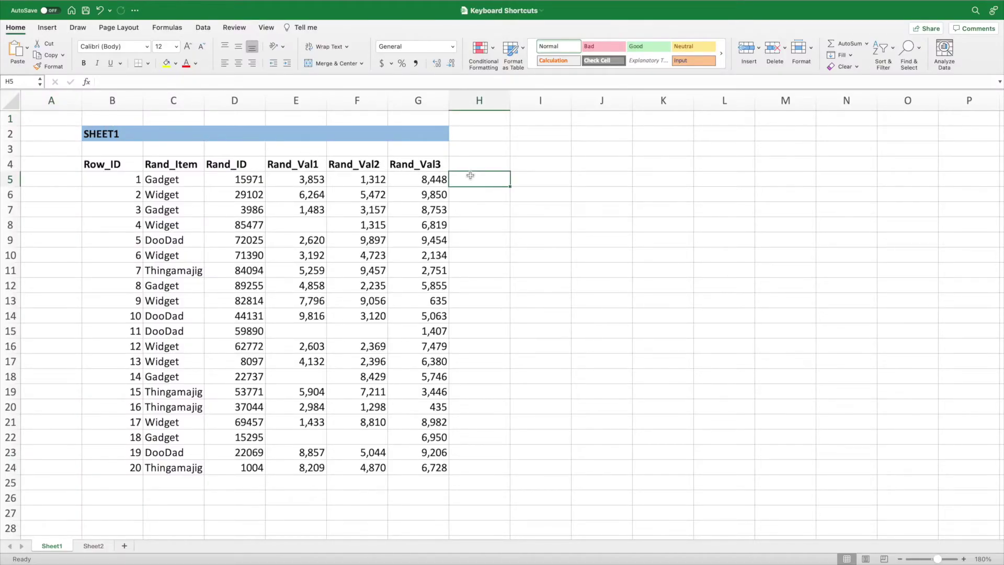
text(=)
drag(402, 179, 402, 193)
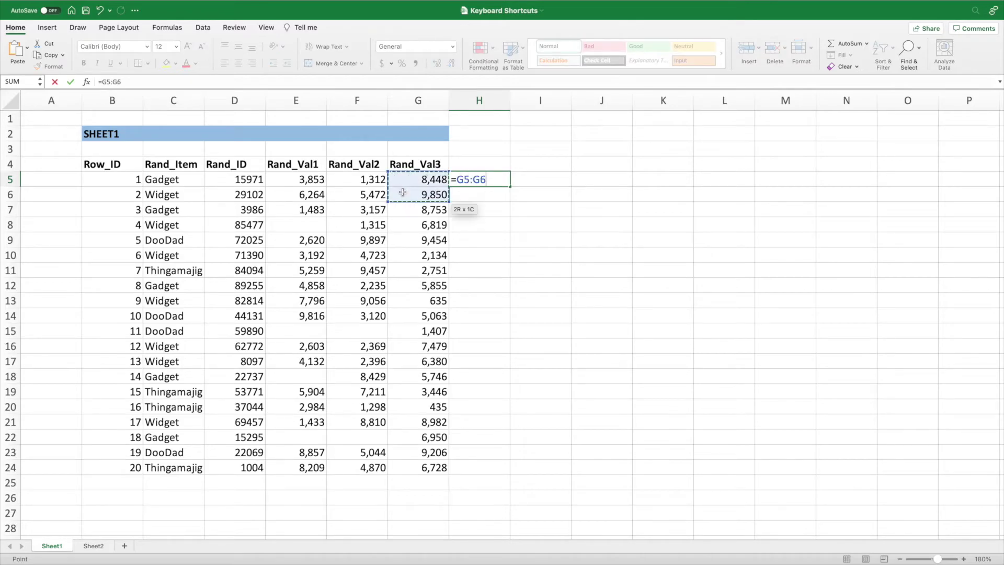
click(456, 180)
text($)
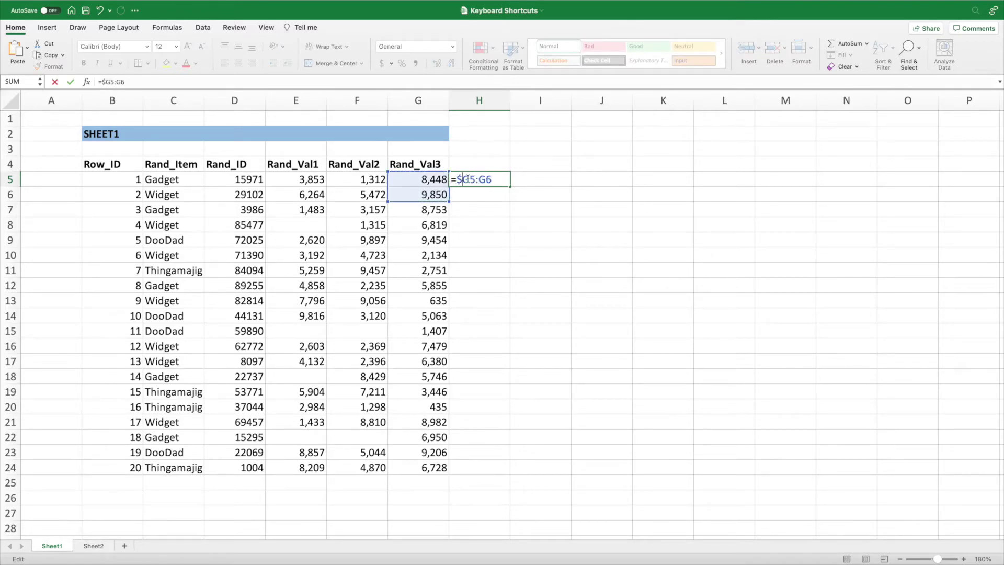
click(468, 178)
text($)
click(486, 178)
text($)
click(497, 178)
text($G$)
key(Escape)
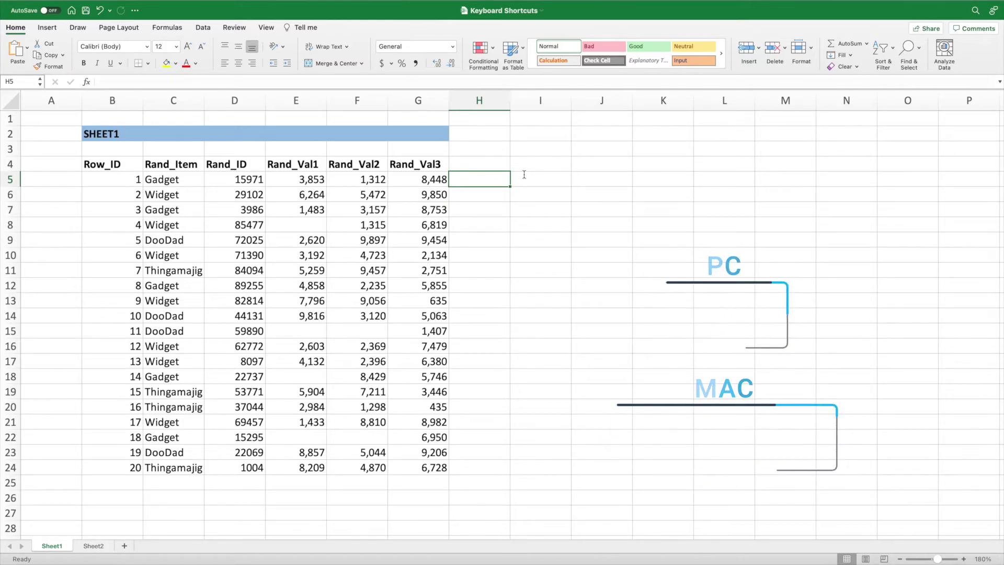
Re-enter =G5:G6 and cycle it through absolute, row-locked and column-locked references.
text(=)
drag(415, 180, 402, 194)
key(super+t)
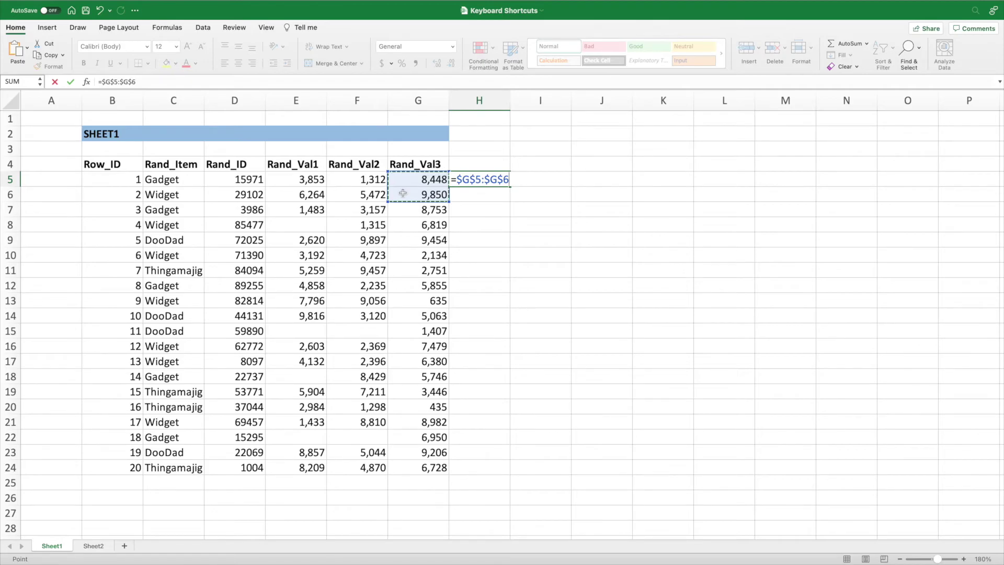
key(F4)
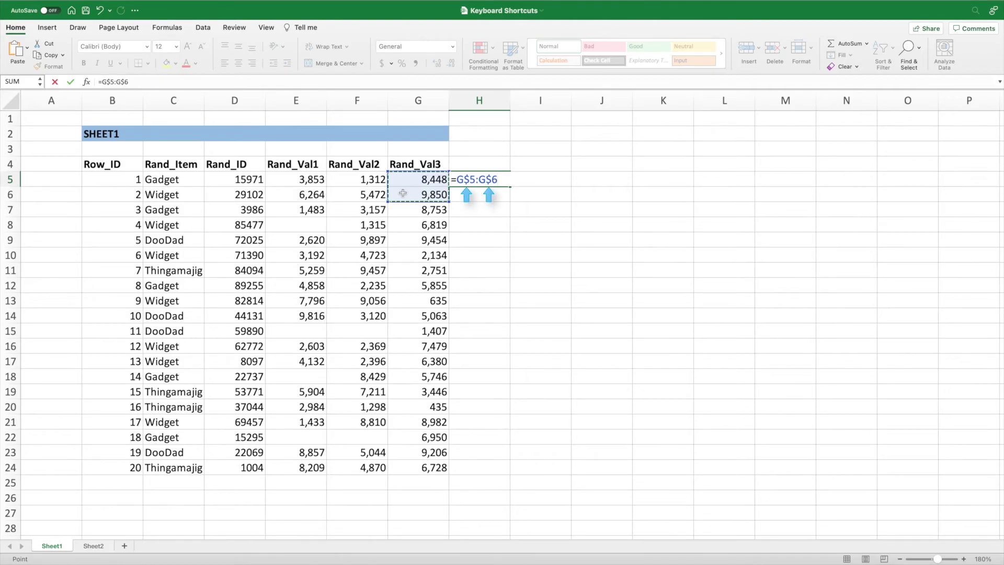
key(F4)
key(F4)
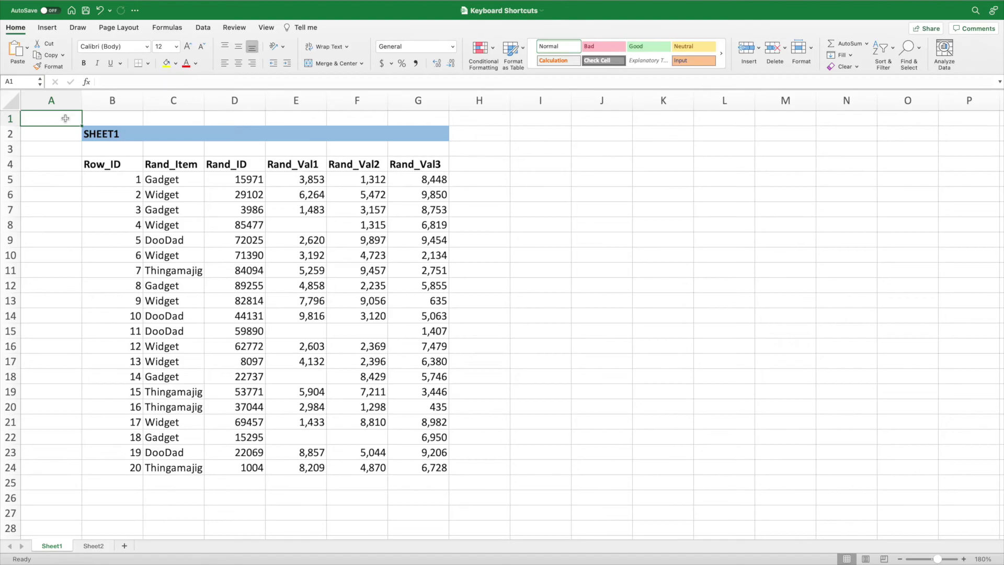
click(191, 195)
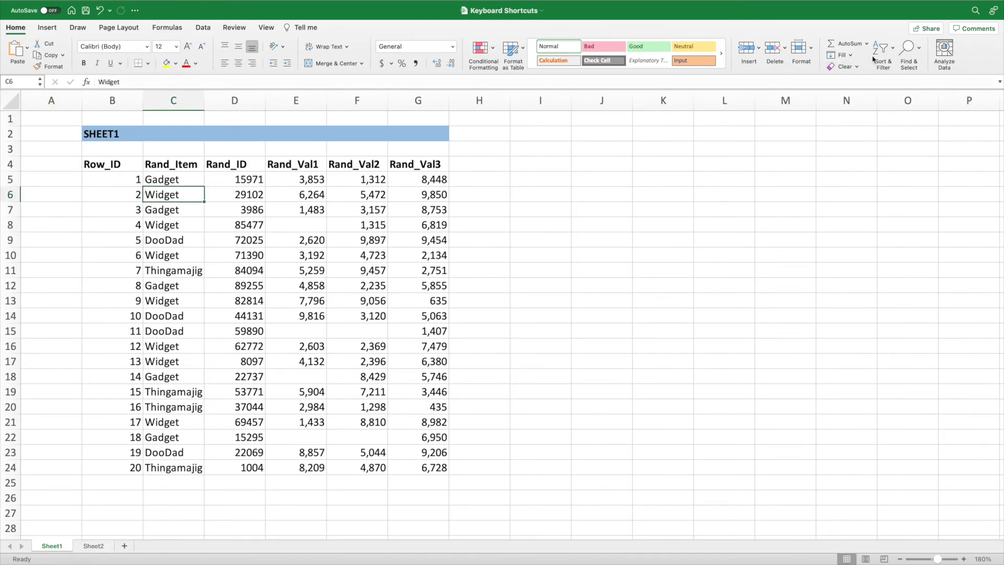
click(894, 53)
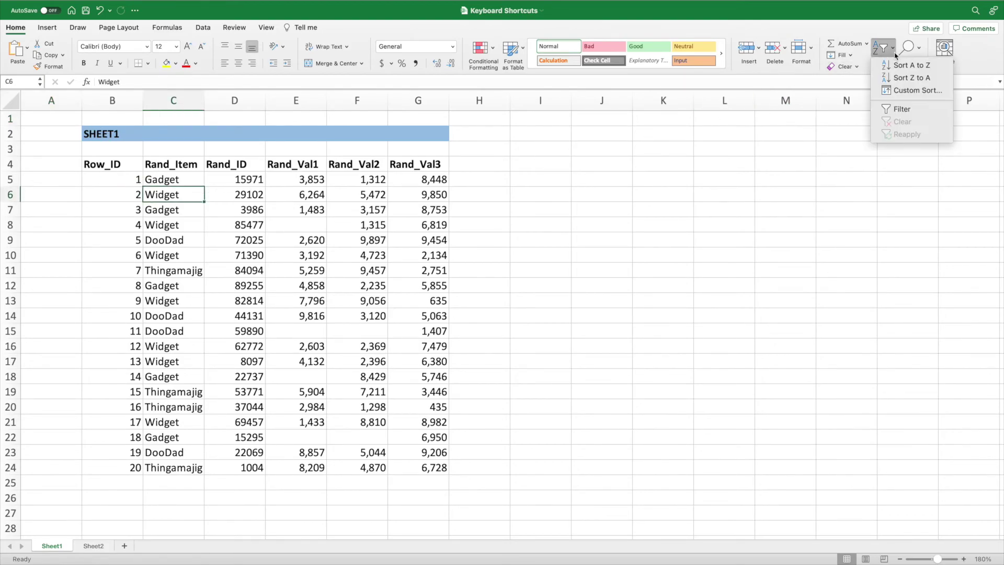
click(916, 108)
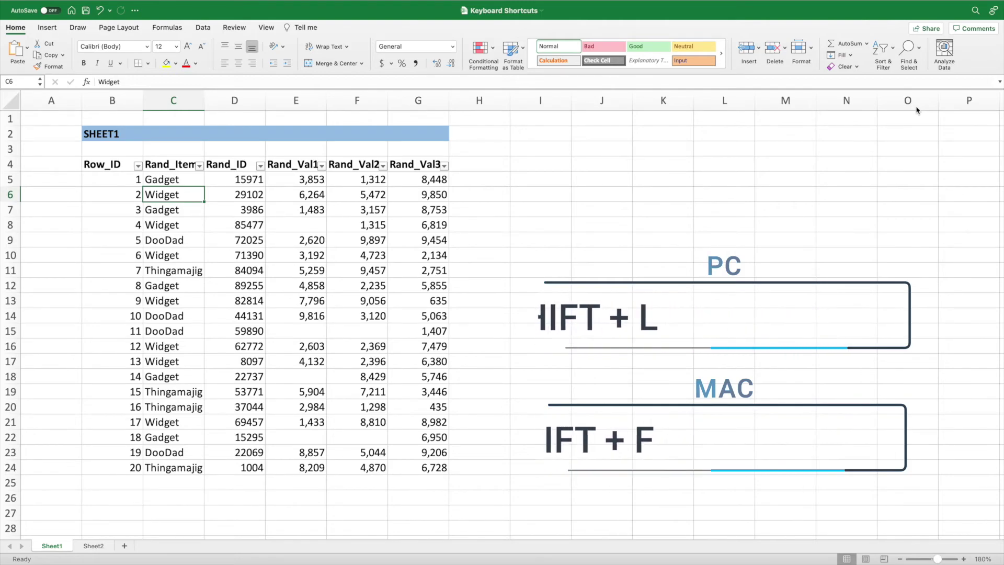
key(super+shift+f)
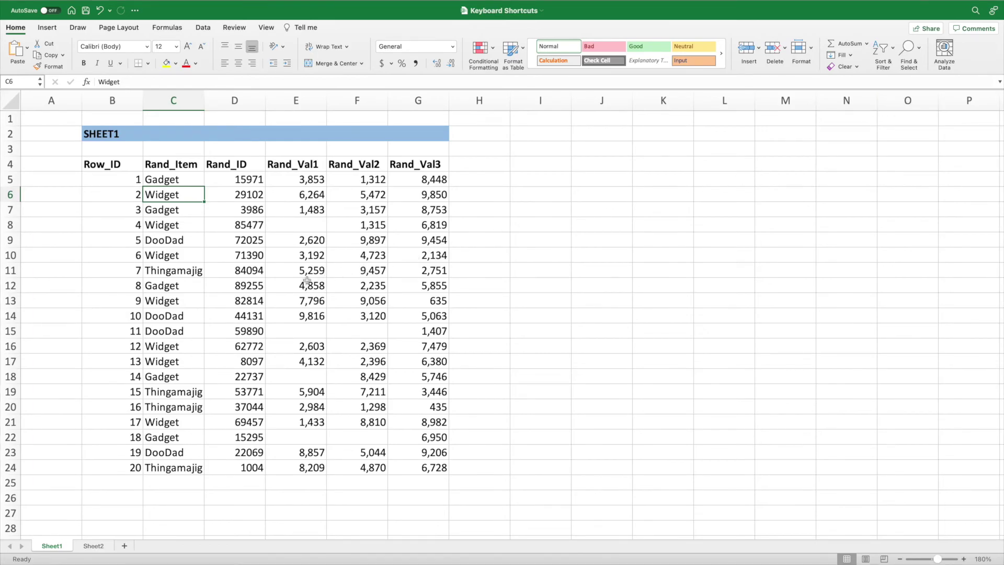
click(224, 300)
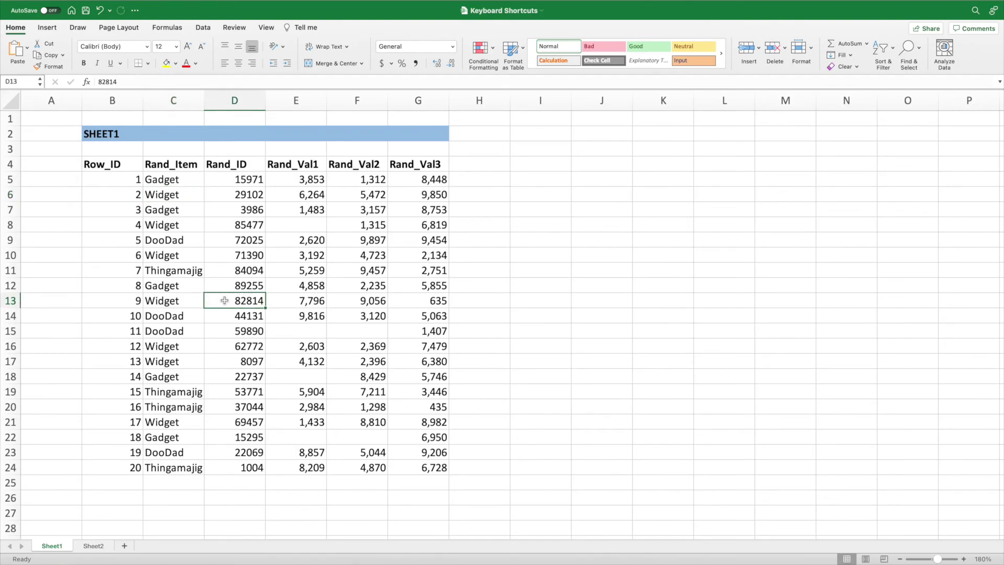
key(super+shift+f)
key(super+shift+f)
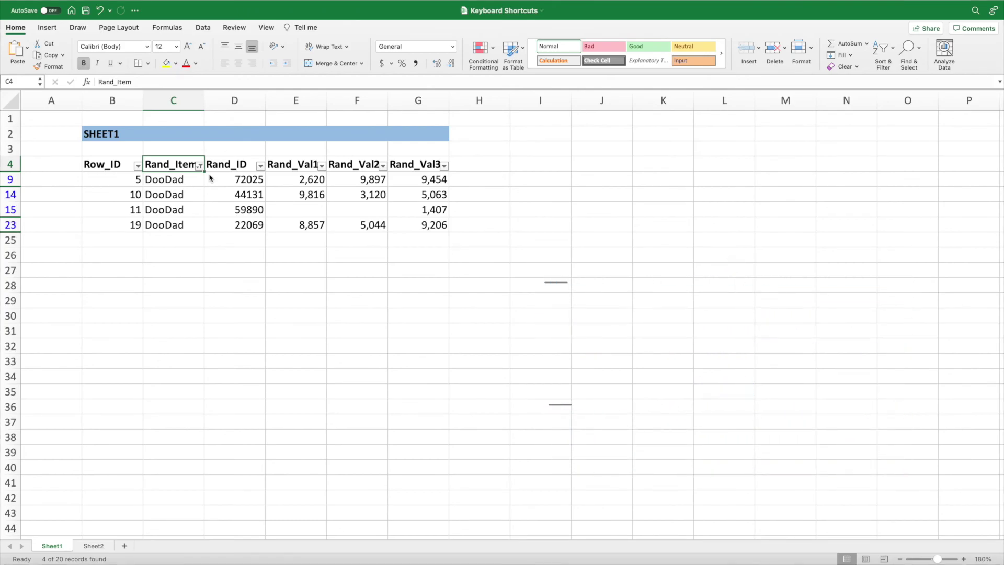
key(super+shift+f)
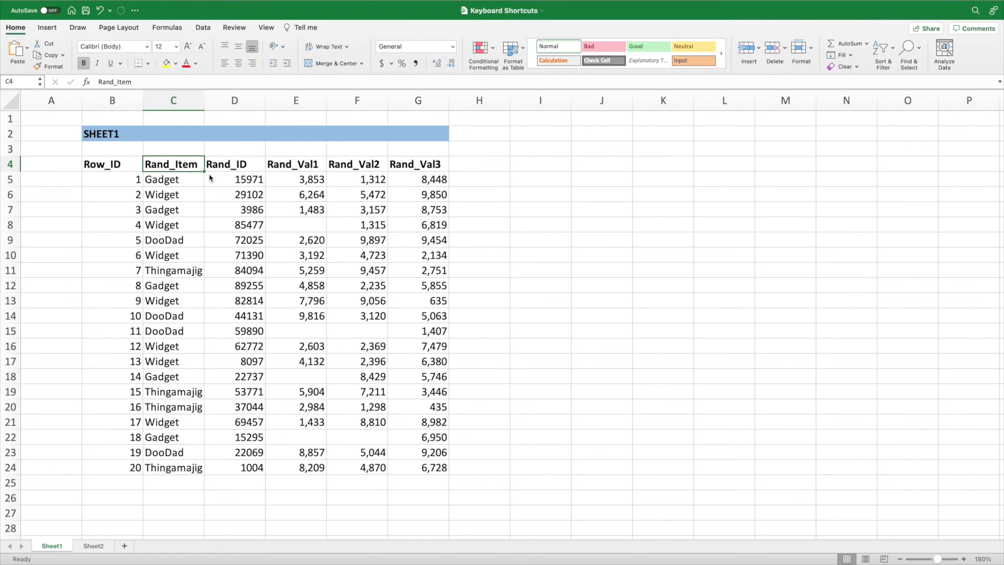
key(super+shift+f)
key(super+shift+f)
Select D9:F10 and apply filters to that block with Cmd+Shift+F.
drag(225, 237, 348, 262)
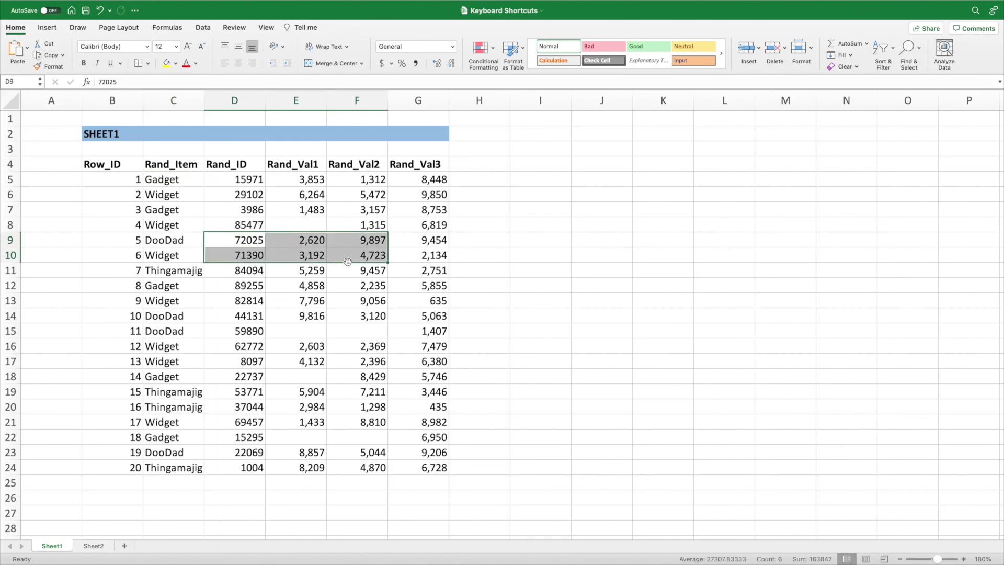
key(super+shift+f)
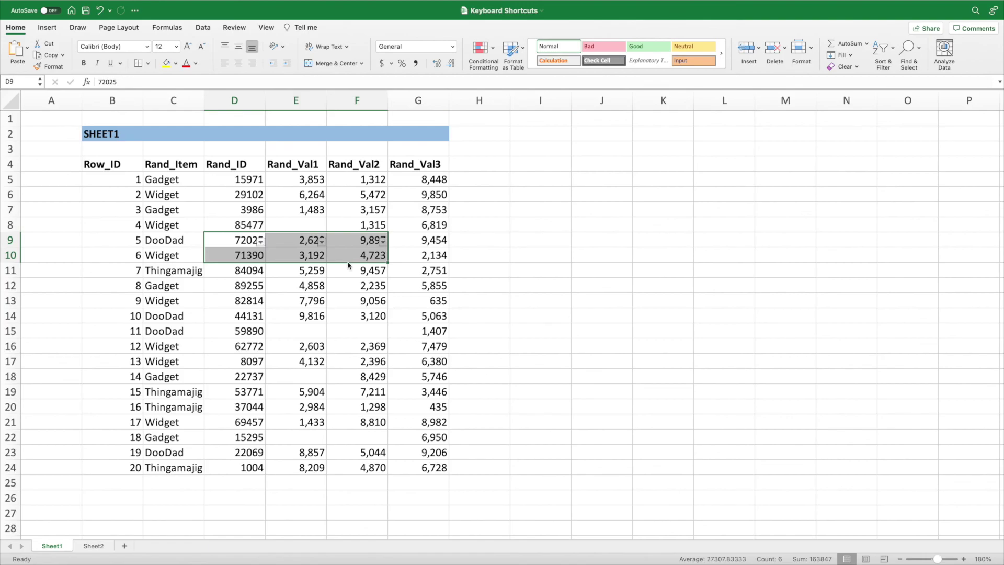